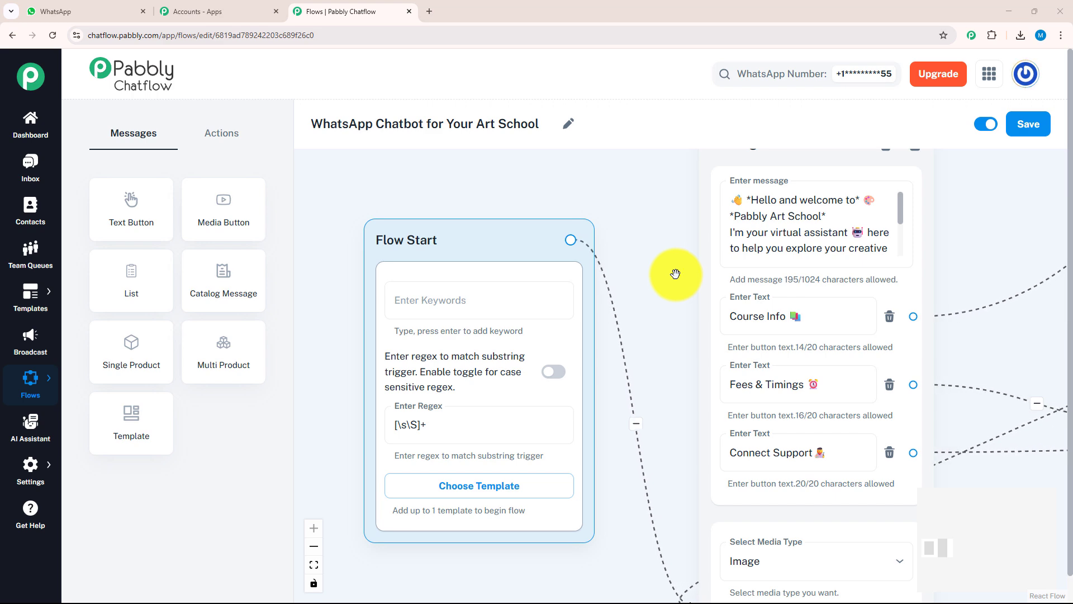
scroll(675, 273, down, 2)
scroll(675, 273, down, 1)
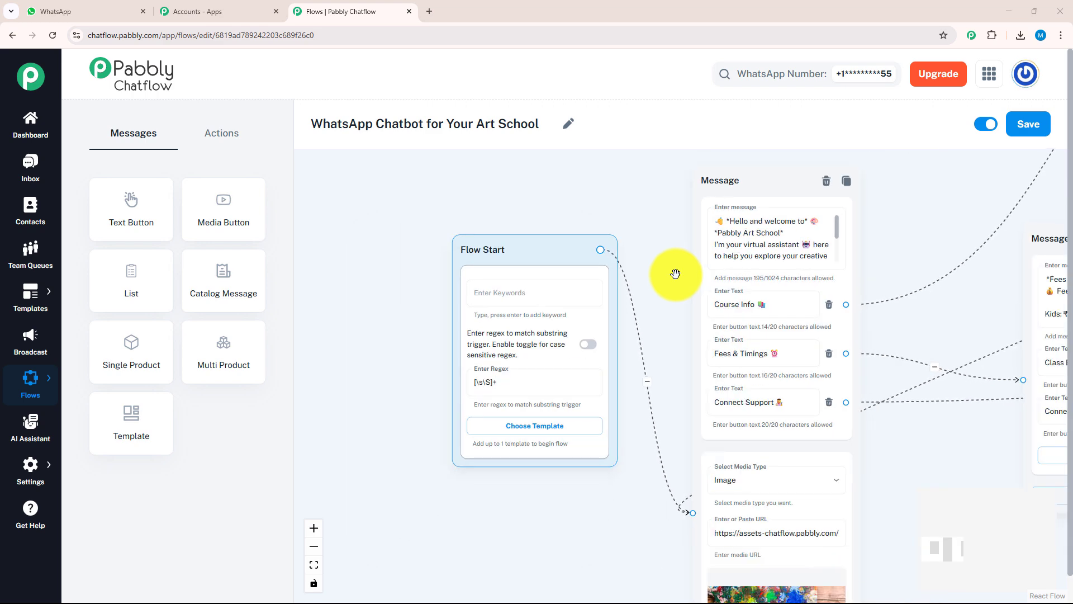
drag(675, 273, 455, 253)
drag(724, 297, 518, 307)
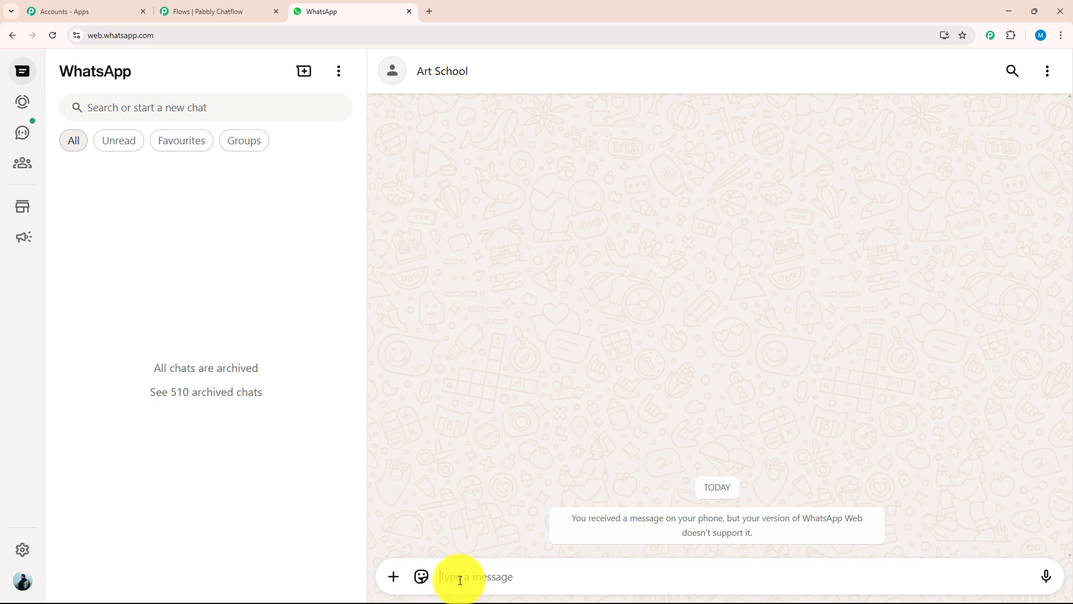
- Send "hey" in the Art School chat on WhatsApp Web, choose Course Info in the reply, and continue to Art Supplies
text(hey)
key(Return)
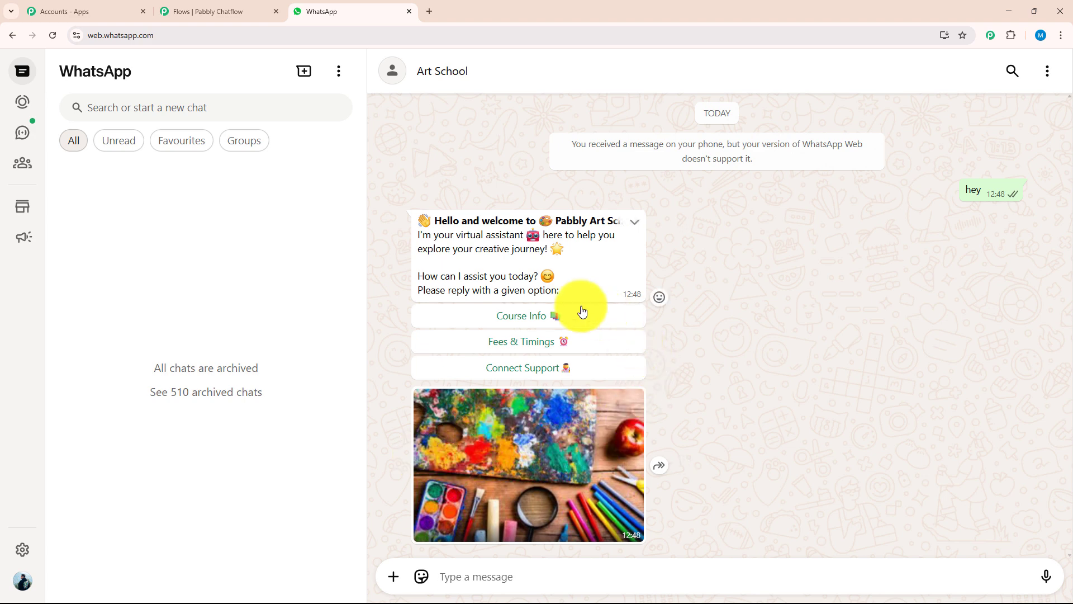
click(545, 325)
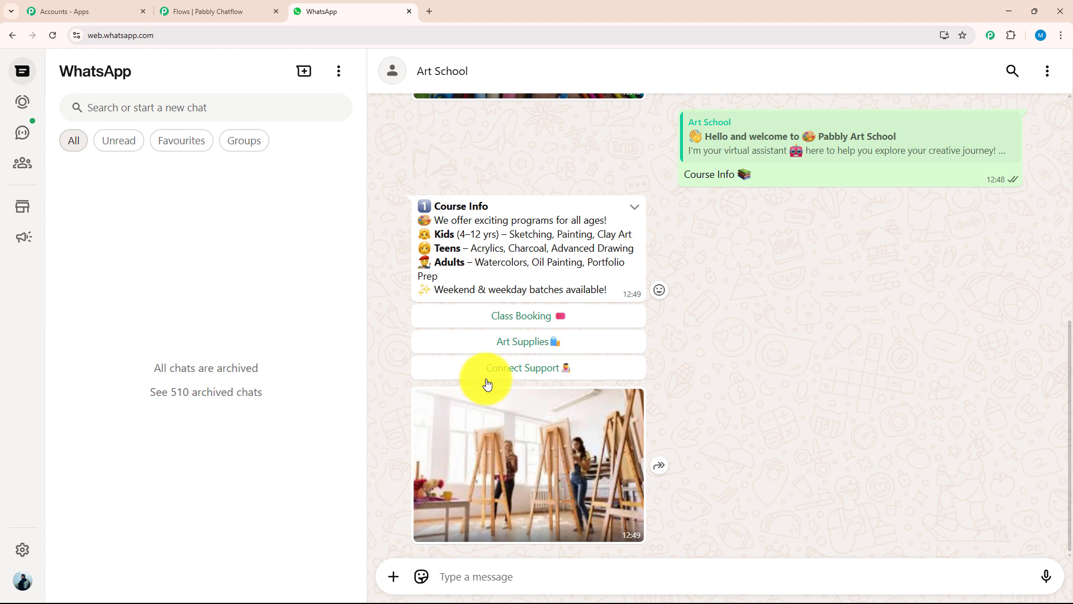
click(518, 344)
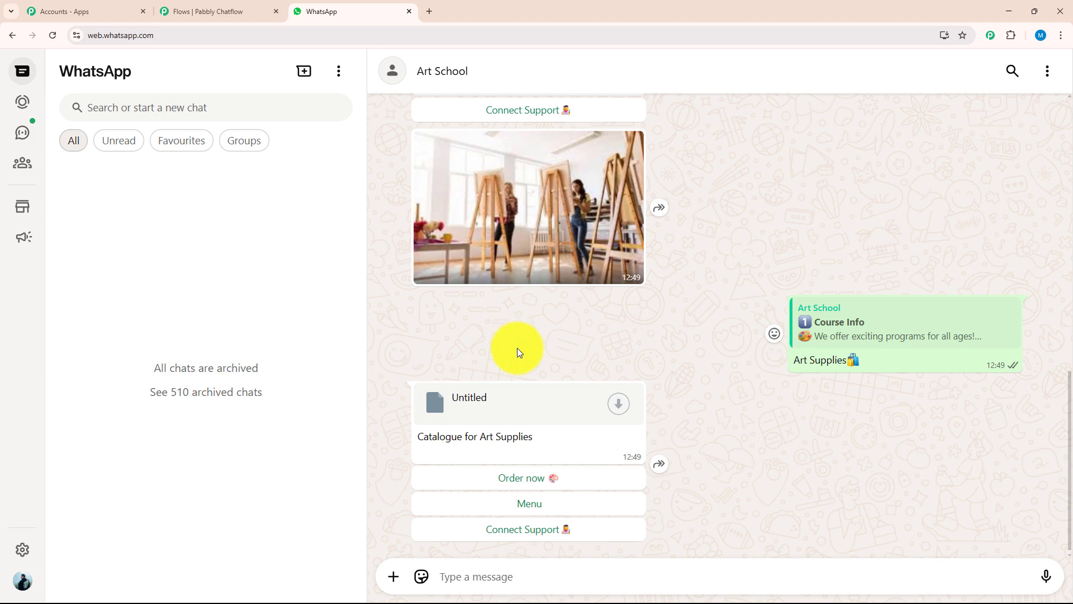
- Open the Catalogue for Art Supplies document, look through it down to Sketchbooks & Canvases, and return to the WhatsApp chat
click(617, 402)
scroll(783, 434, down, 4)
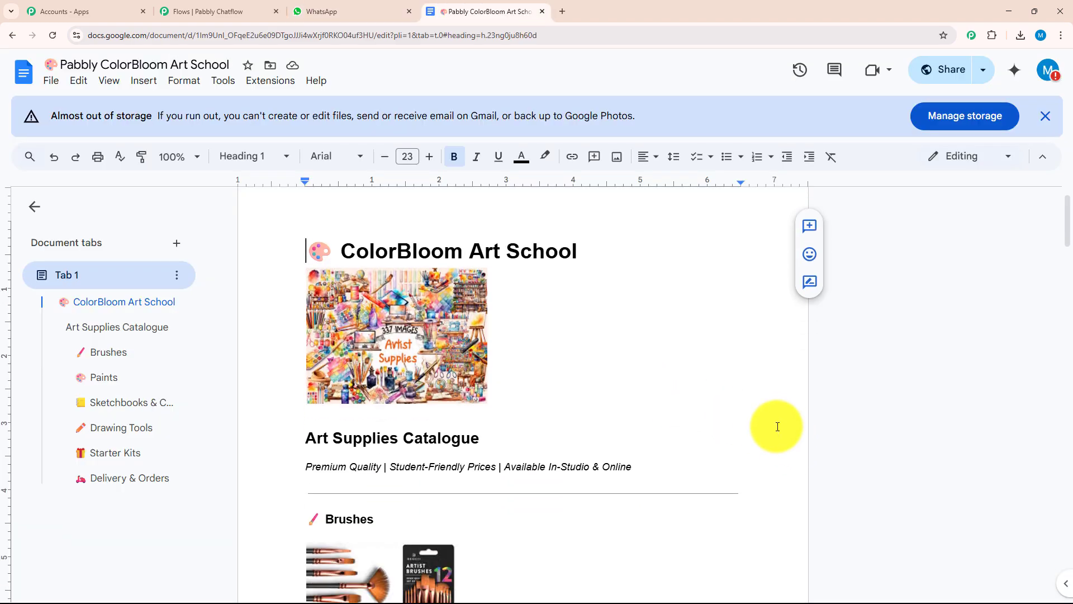
scroll(770, 431, down, 10)
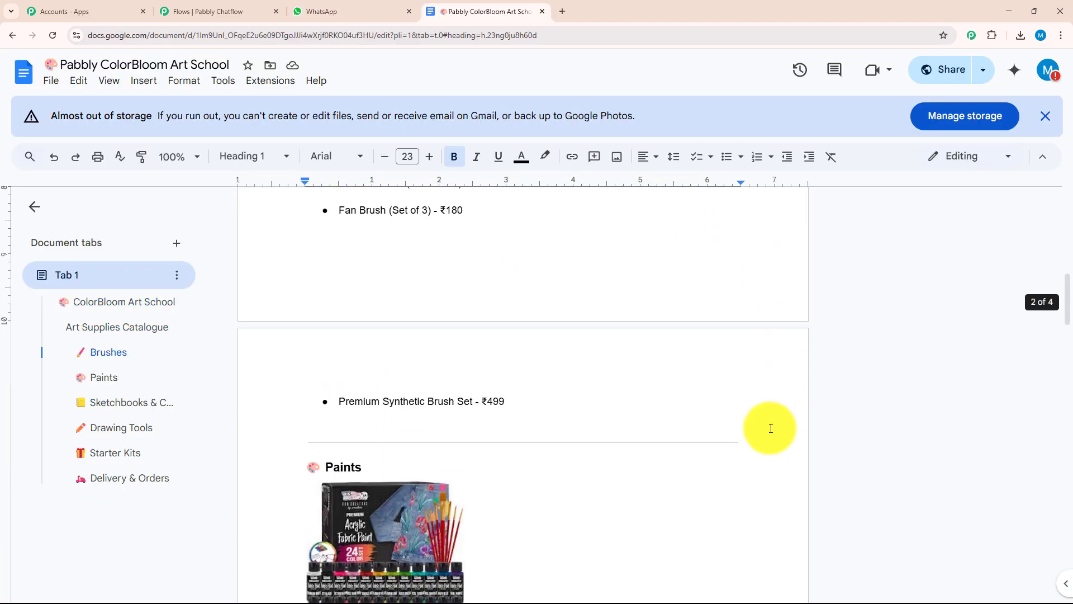
scroll(771, 428, down, 6)
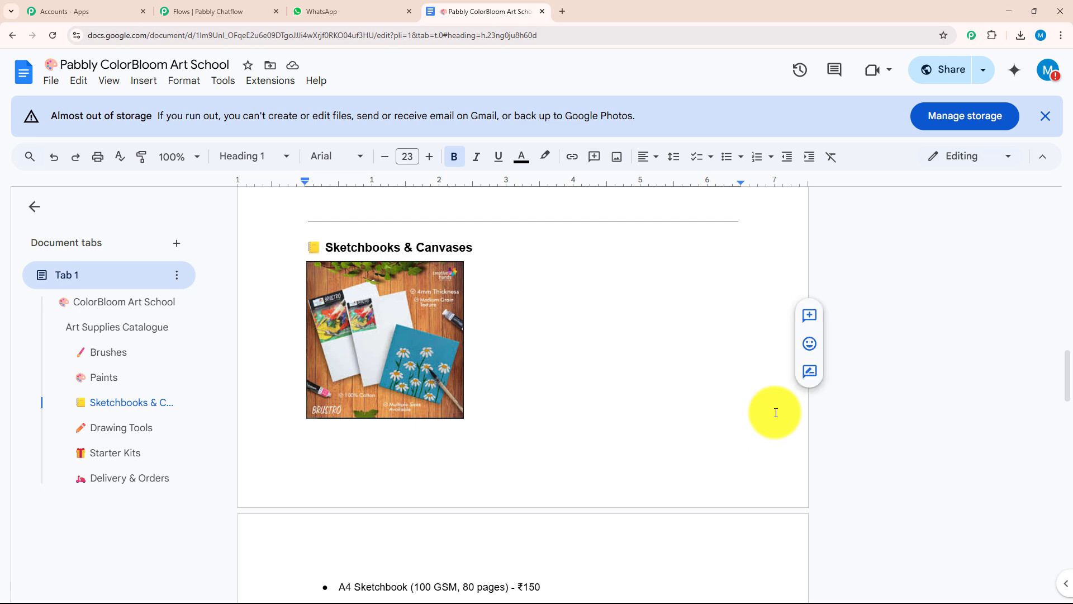
key(ctrl+shift+Tab)
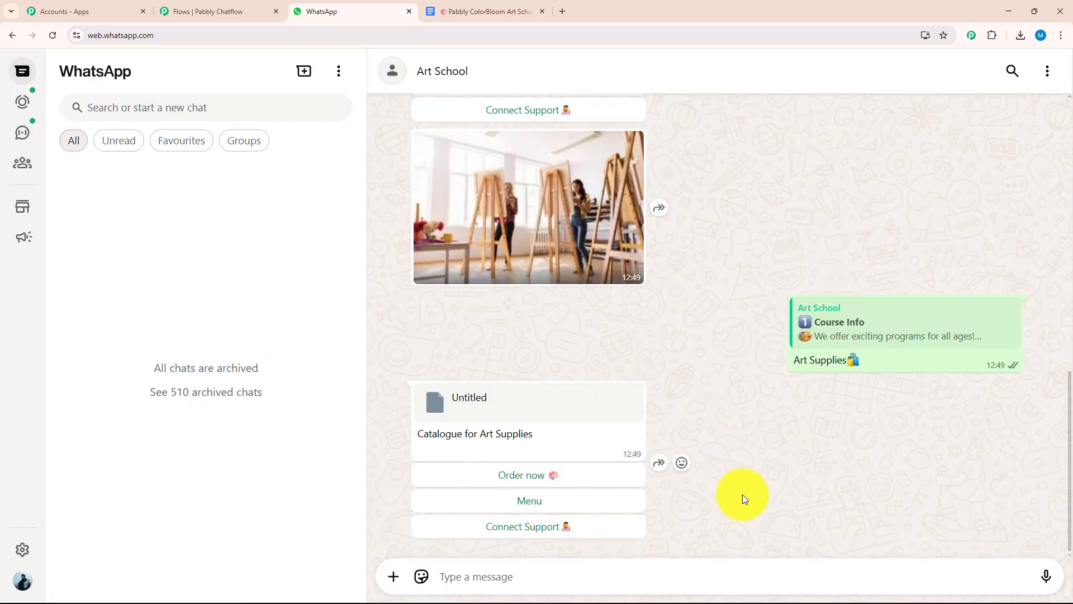
- Choose Order now and send a priced list of the A4 Sketchbook, A3 Sketchbook, Canvas Board and Canvas Panel Pack
click(581, 482)
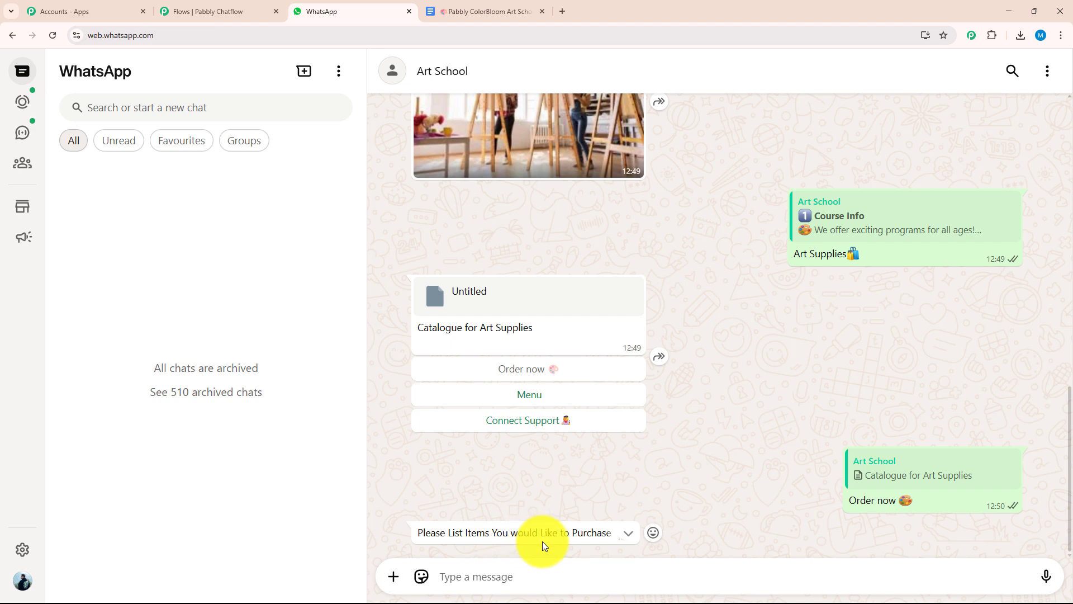
text(A4 Sketchbook (100 GSM, 80 pages) - ₹150  A3 Sketchbook (120 GSM, Spiral Bound) - ₹220  Canvas Board (10x12 inch) - ₹100  Canvas Panel Pack (Set of 3, 8x10 inch) - ₹250)
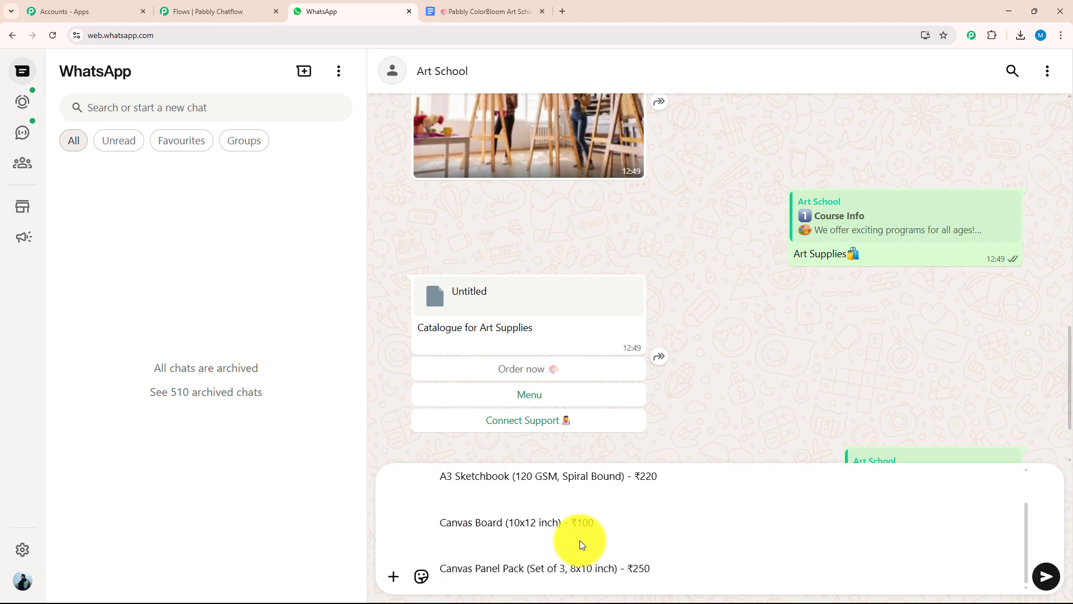
key(Return)
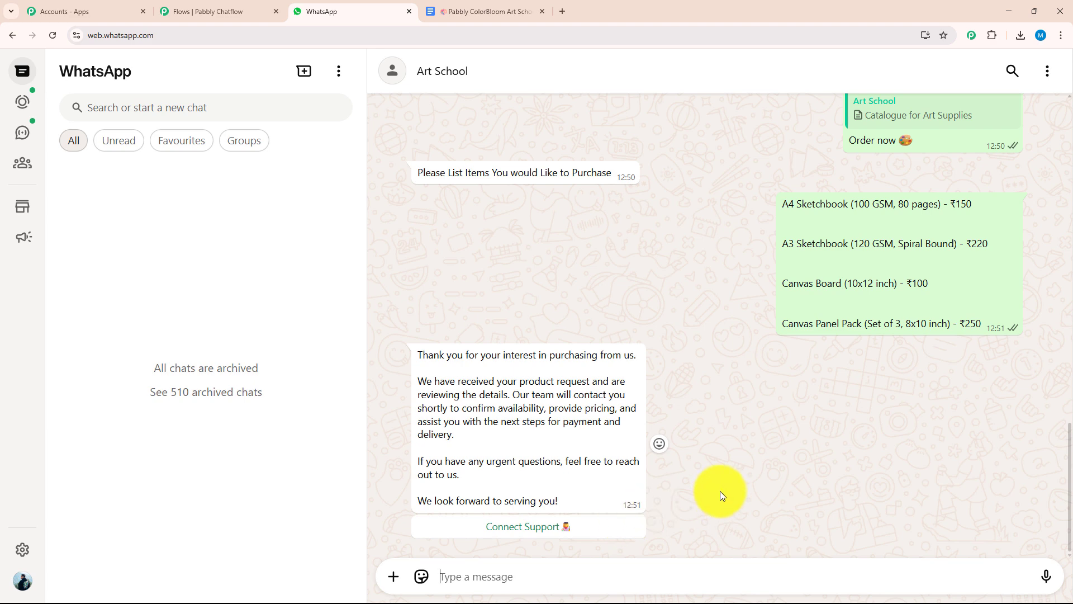
scroll(724, 484, up, 5)
scroll(724, 484, up, 4)
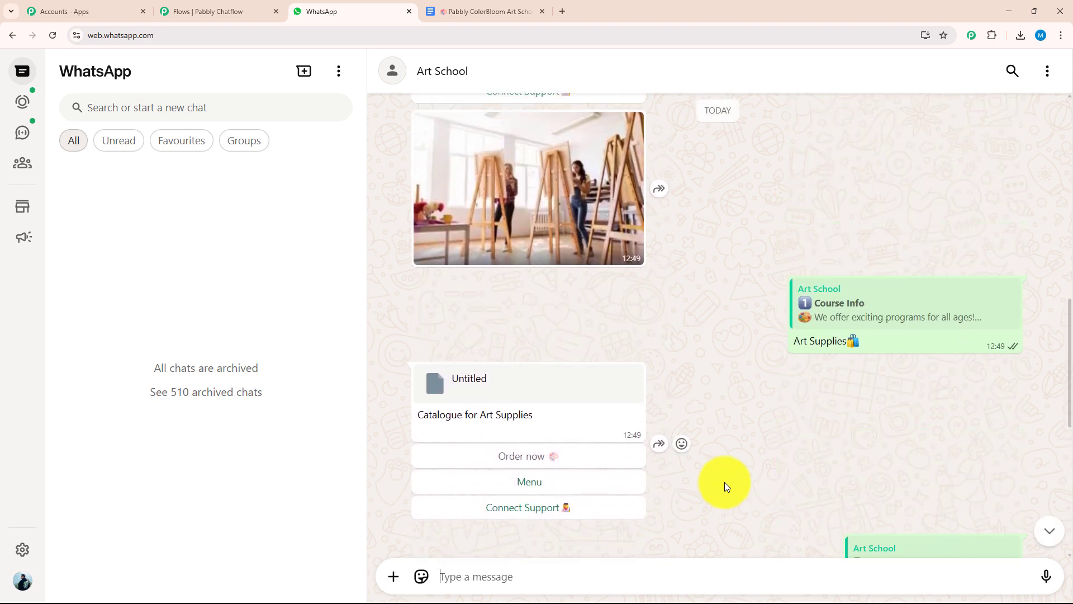
scroll(725, 485, up, 6)
scroll(726, 485, up, 1)
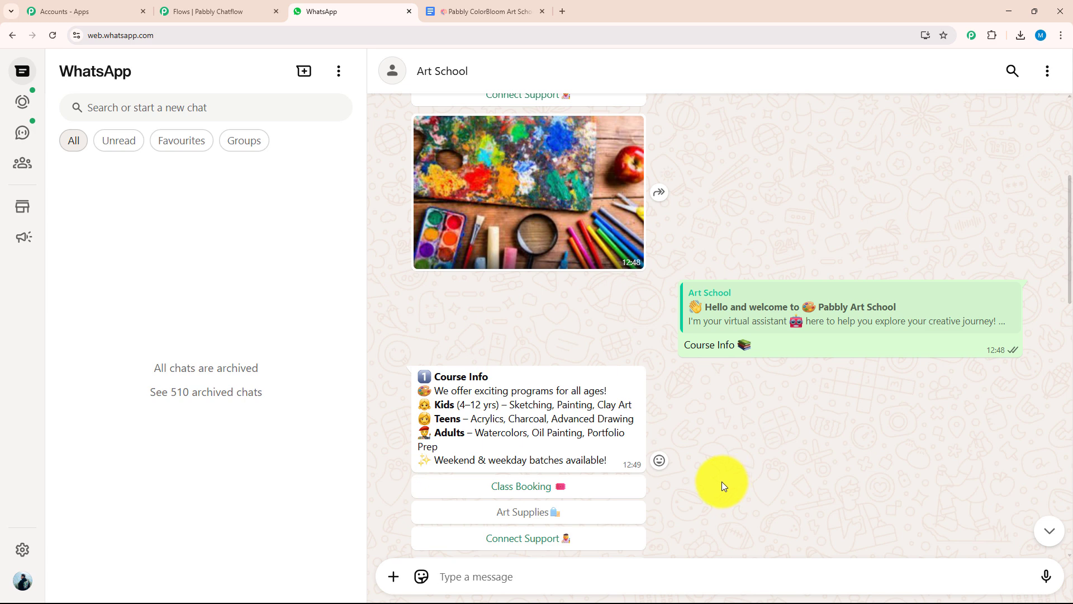
- Open pabbly.com/chatflow in a new browser tab, sign in, and access the Pabbly Chatflow application
click(561, 16)
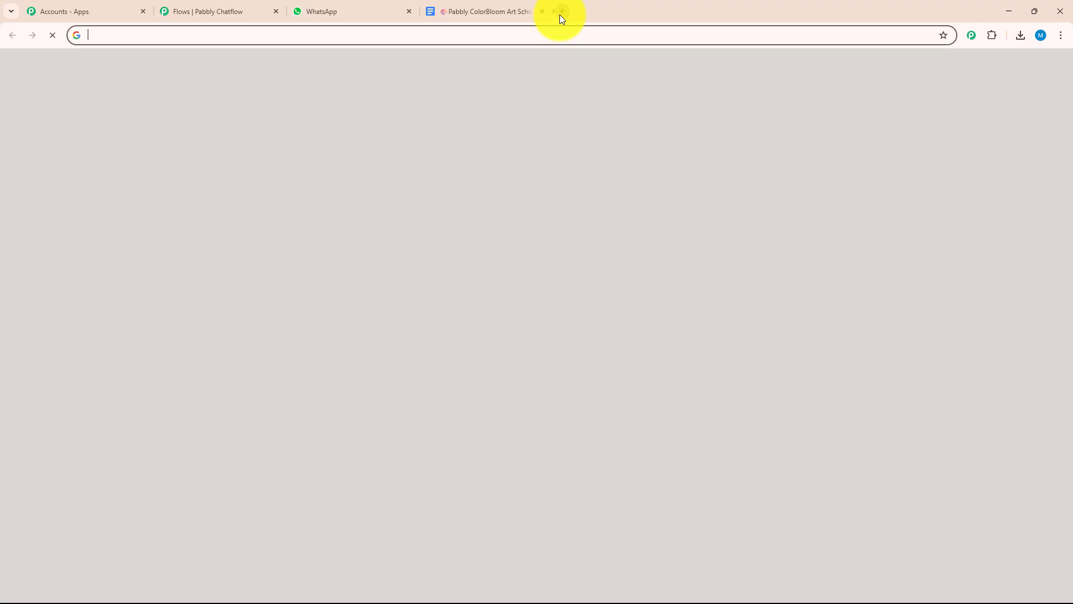
text(p)
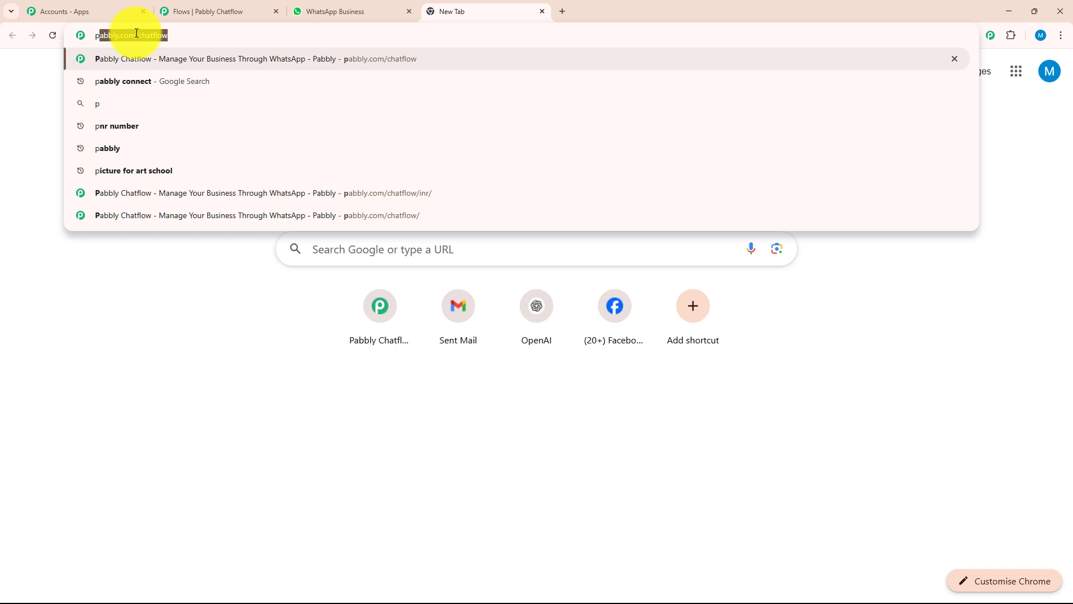
key(Return)
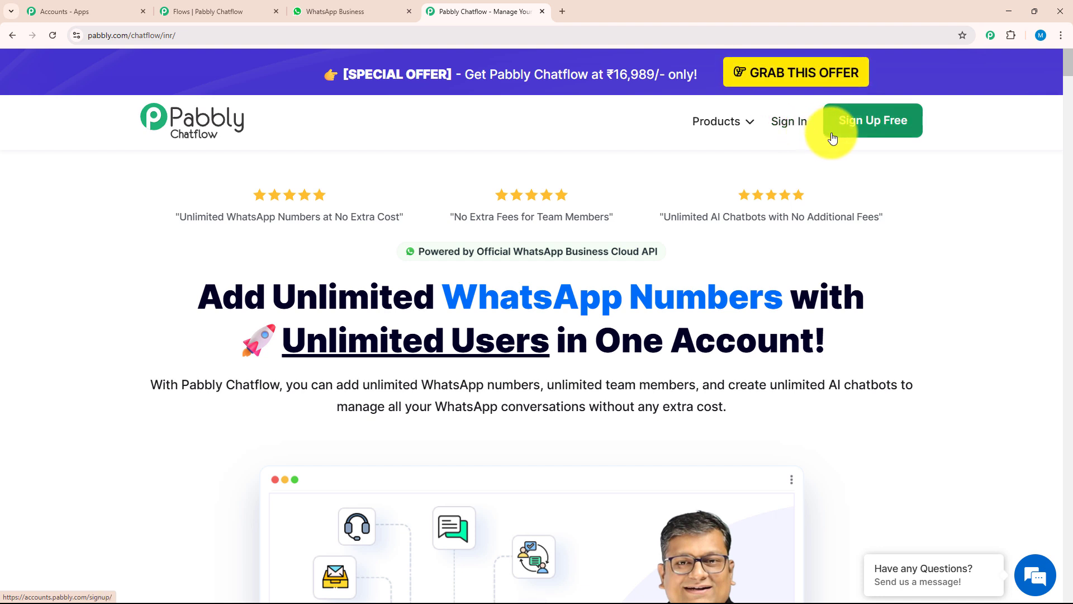
click(788, 124)
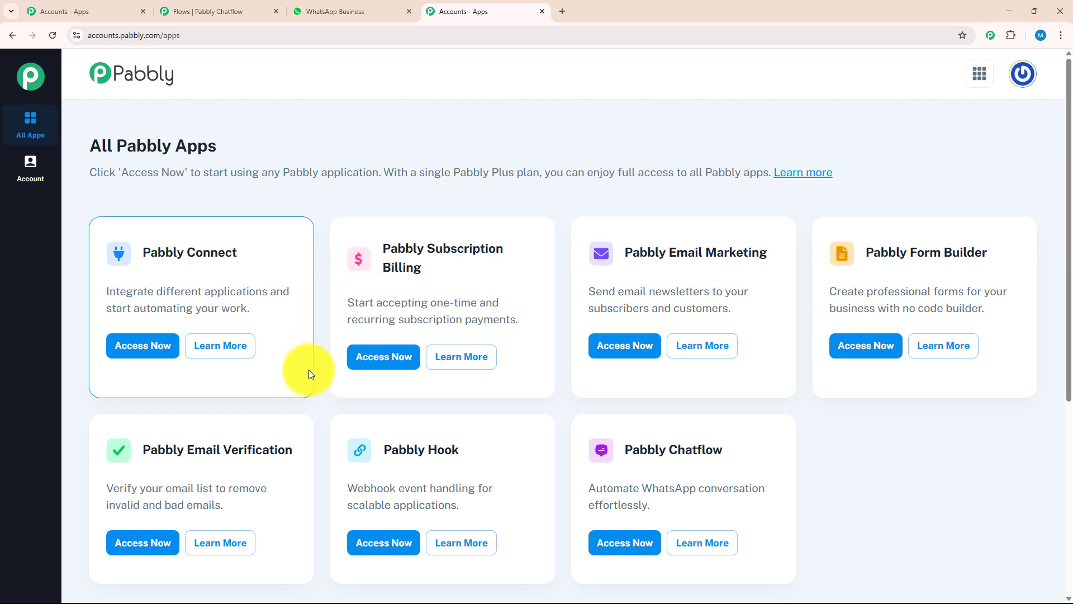
click(622, 545)
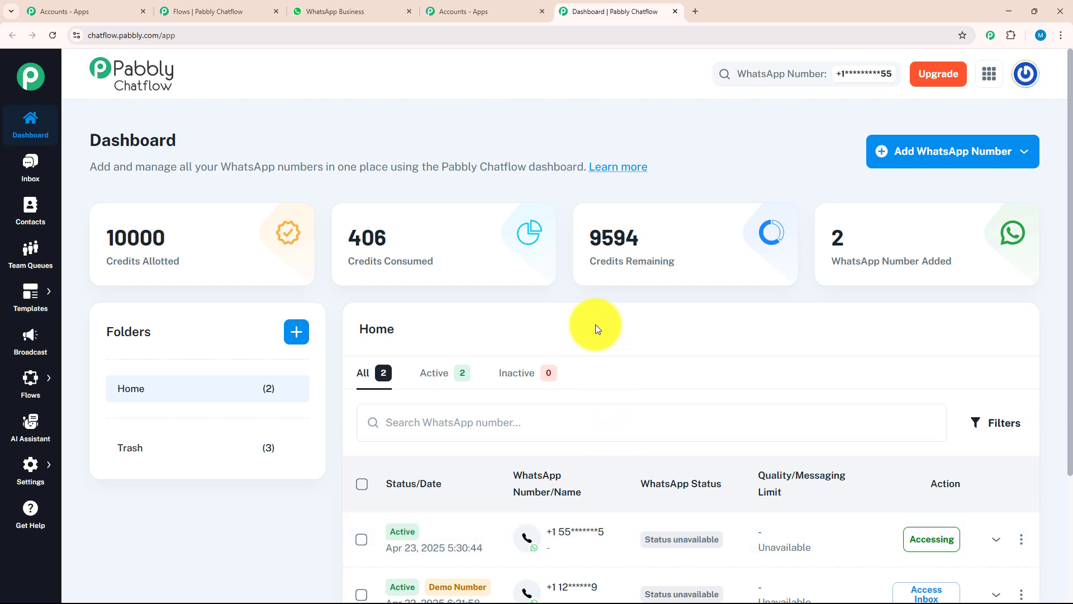
- View the Manual Token Connect and WhatsApp Connect options for adding a WhatsApp number, and leave without connecting one
mouse_move(541, 236)
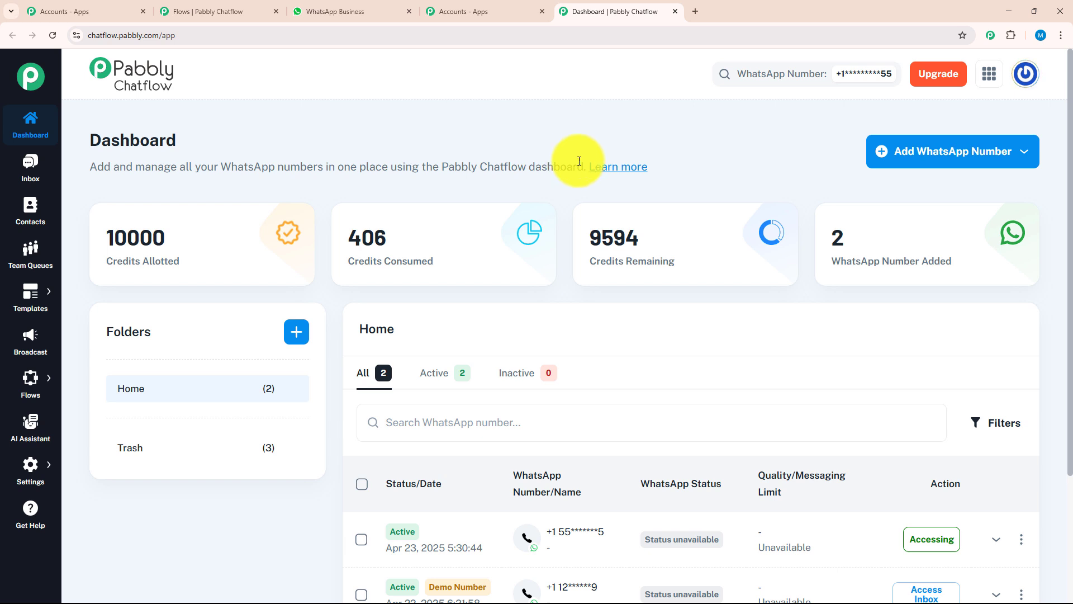
click(881, 155)
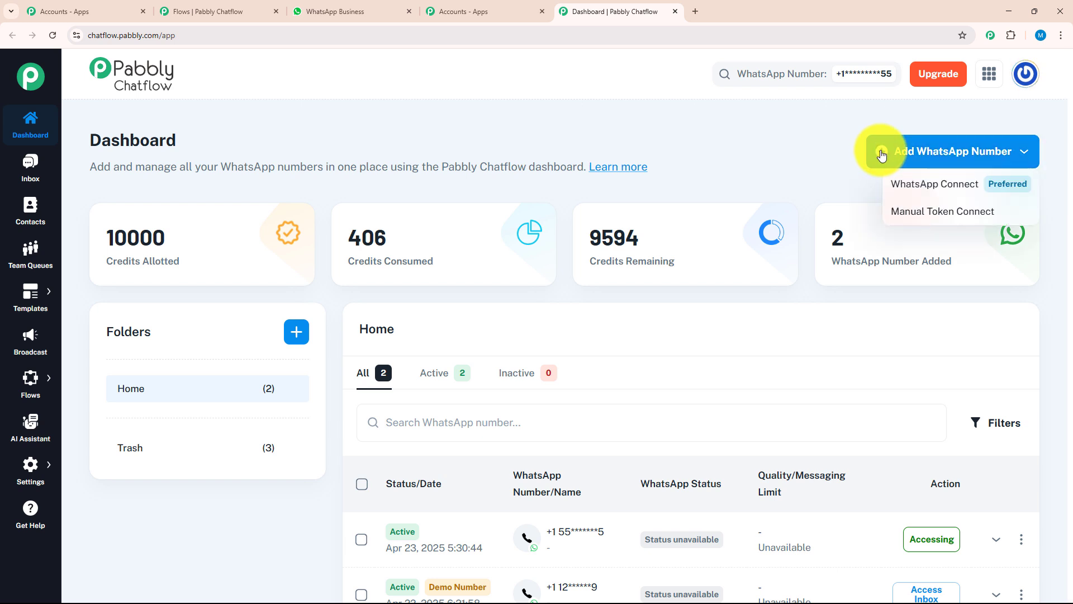
click(939, 212)
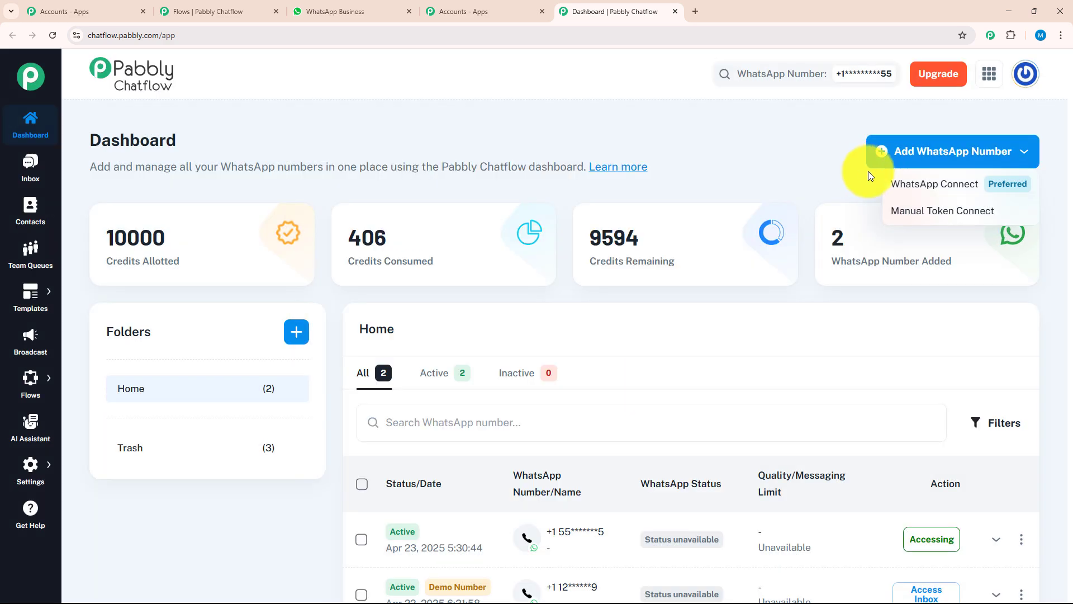
click(894, 194)
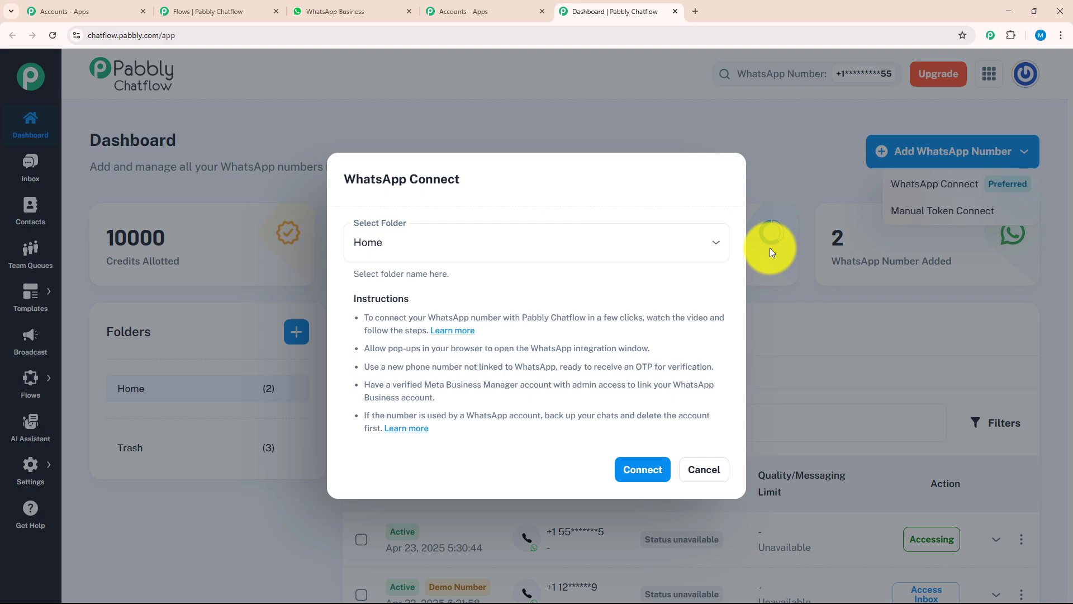
click(565, 138)
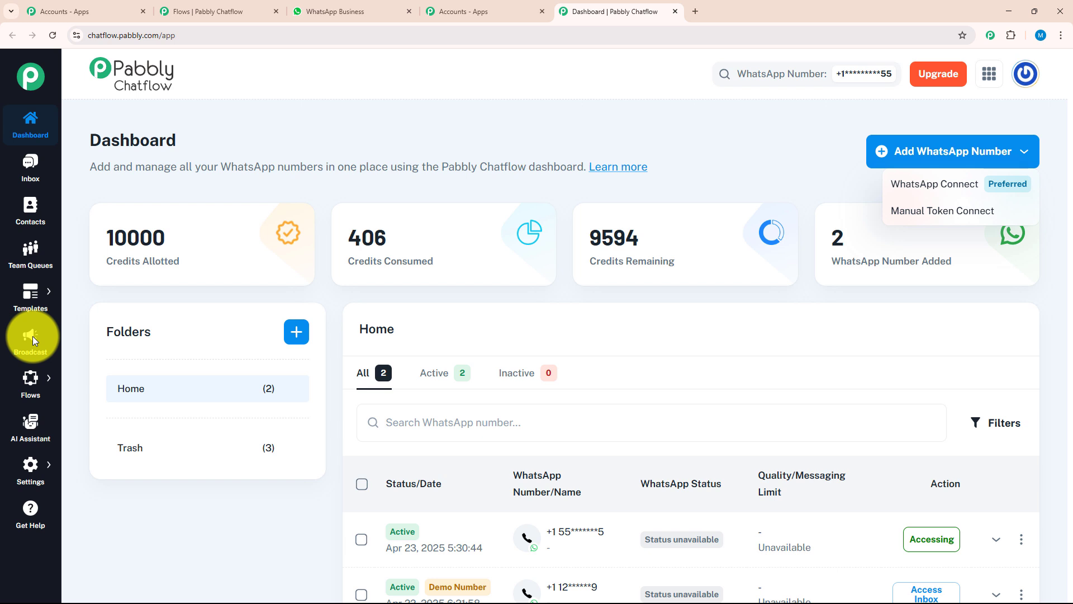
- Add a new flow in the Flow Builder and view the approved templates available for its Flow Start node
click(34, 377)
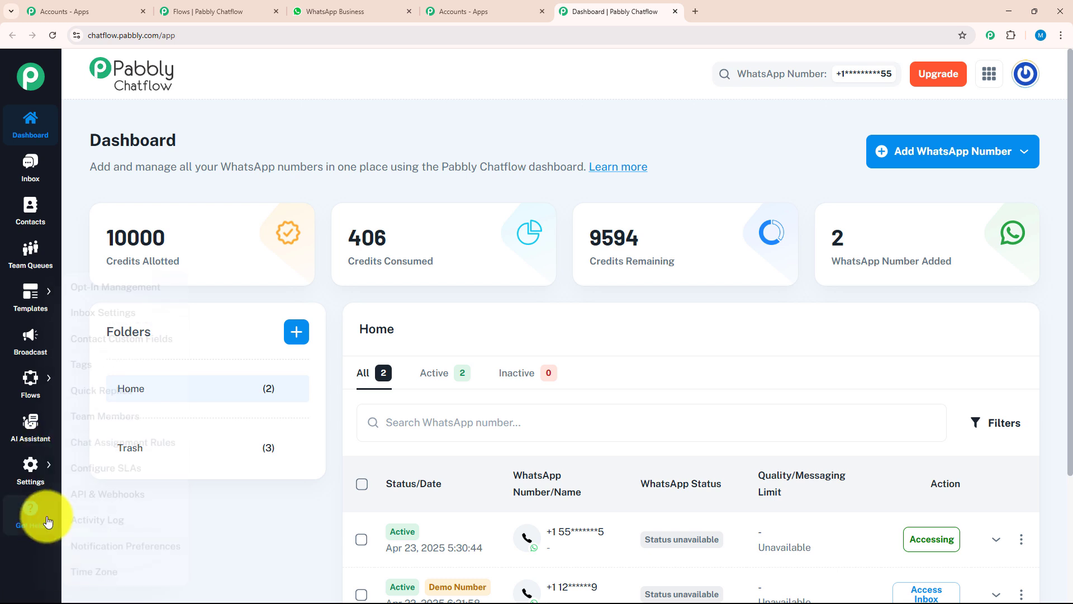
mouse_move(39, 475)
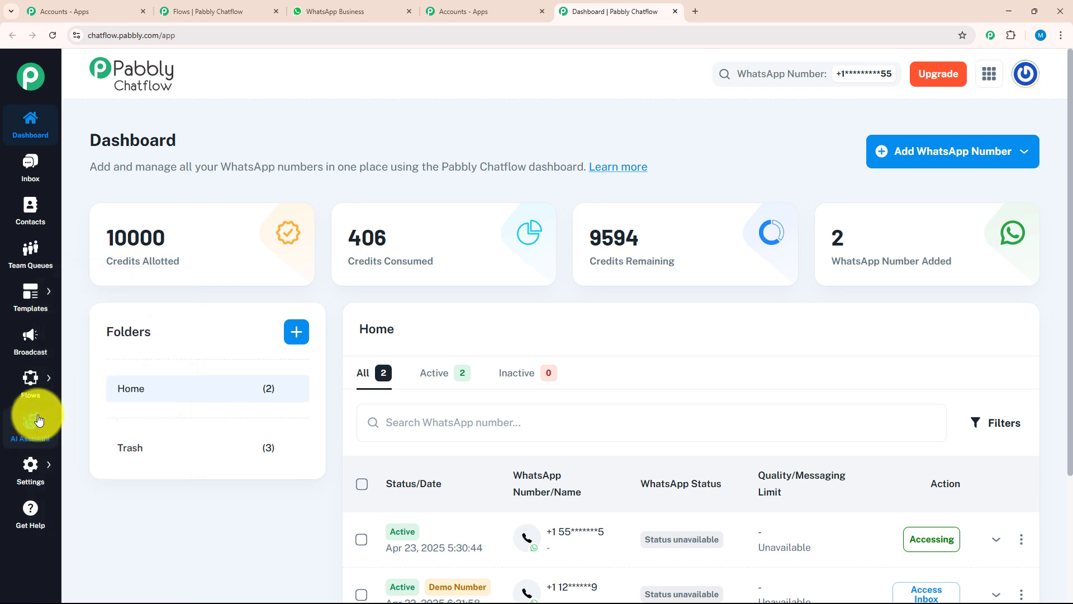
mouse_move(38, 394)
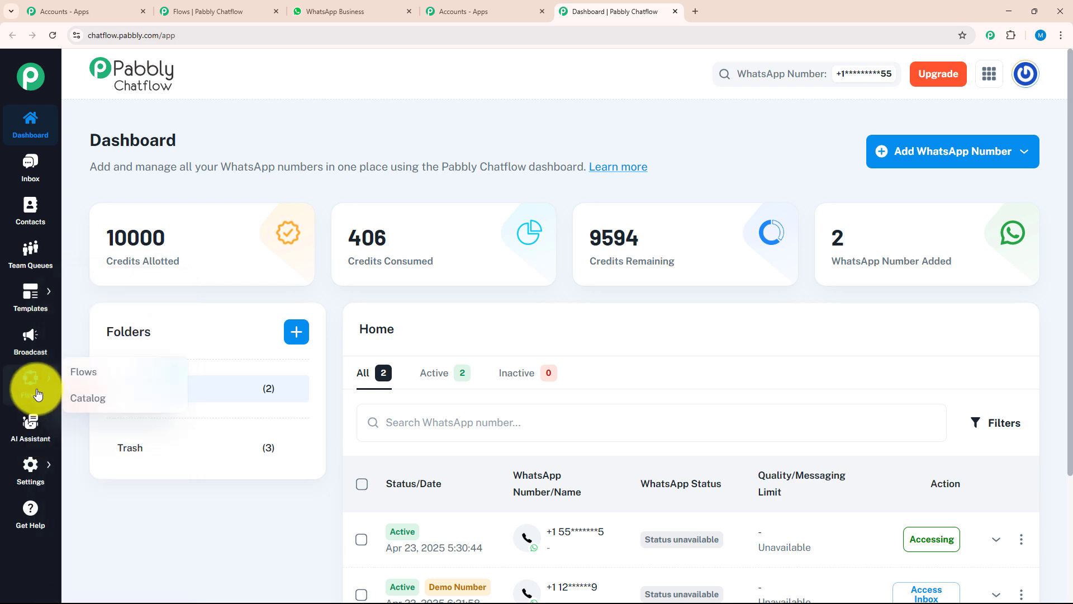
click(80, 375)
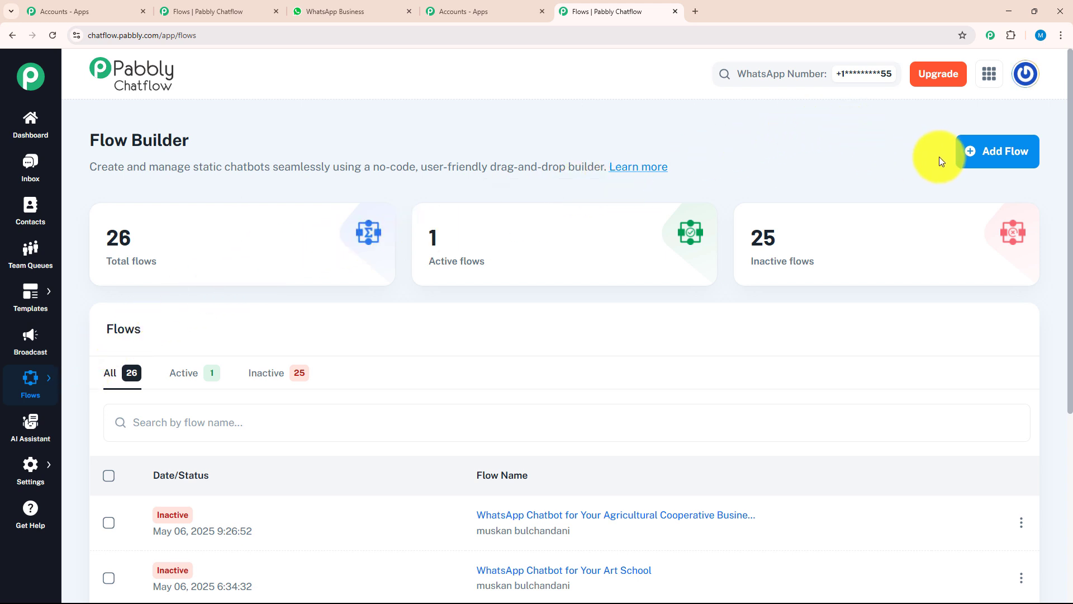
click(983, 161)
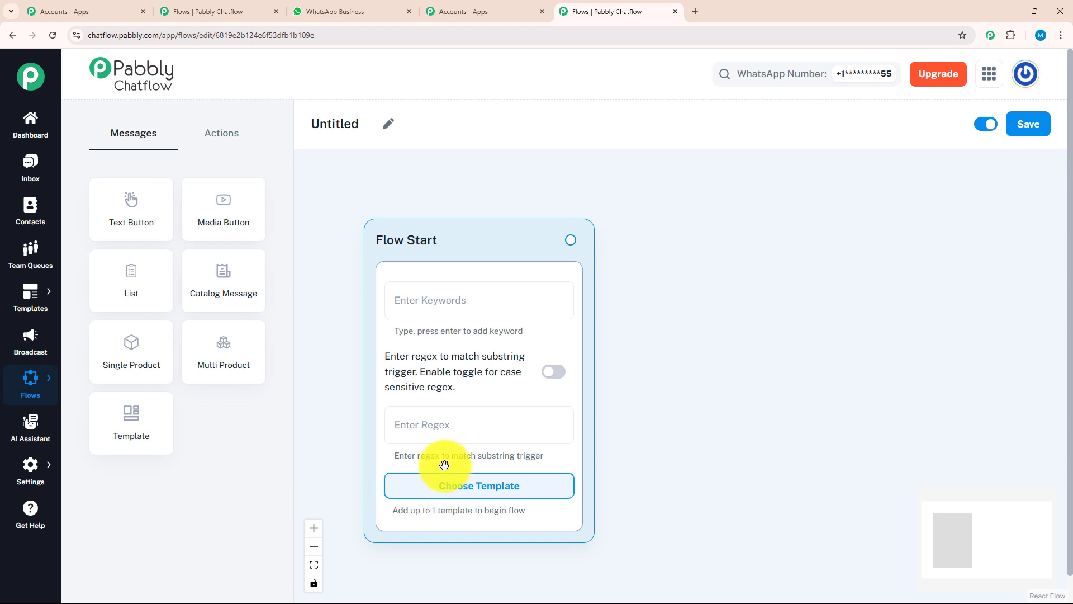
click(462, 495)
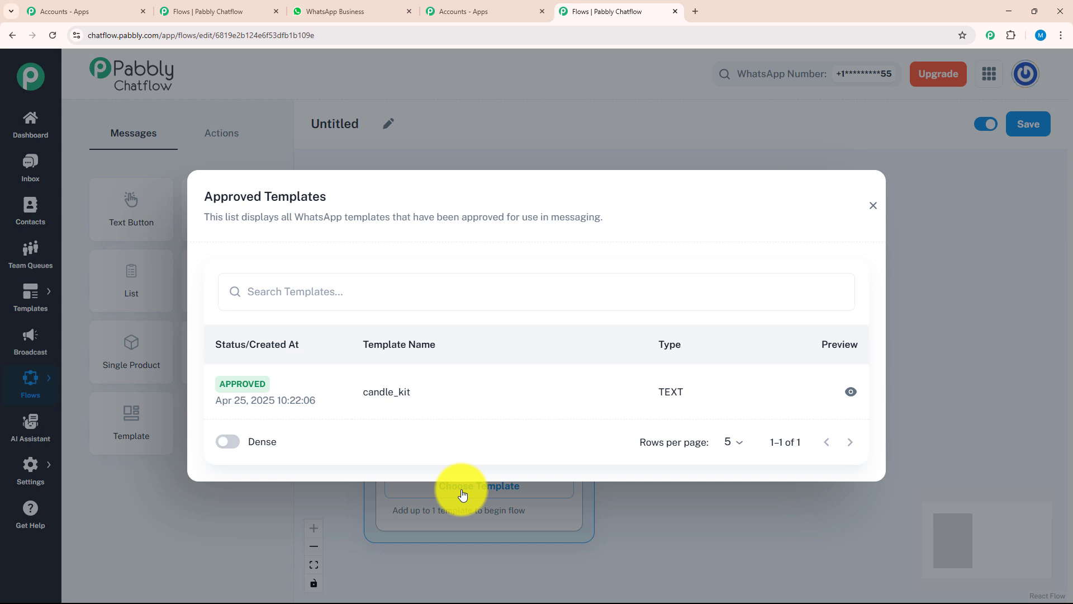
click(873, 205)
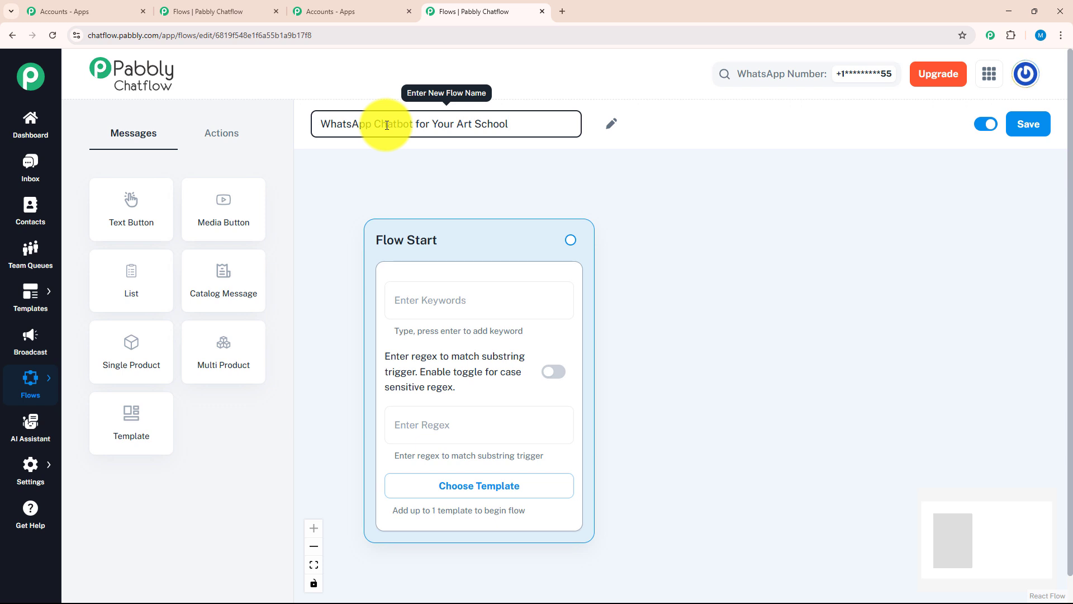
- Name the flow "WhatsApp Chatbot for Your Art School" and set the Flow Start regex to [\s\S]+
click(586, 168)
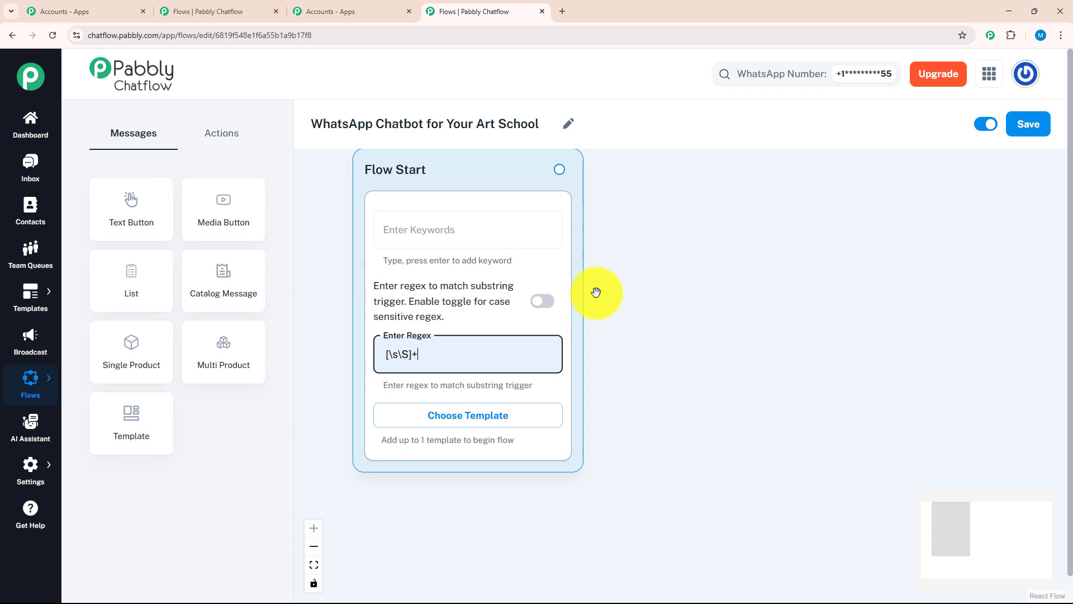
drag(596, 292, 597, 308)
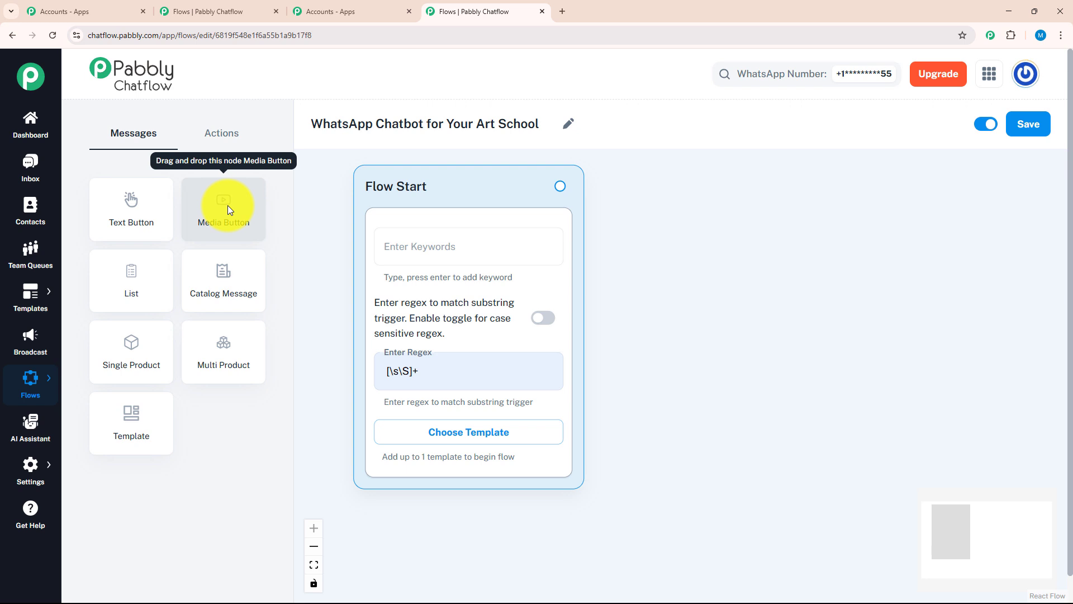
- Add a Media Button message beside the Flow Start node and connect Flow Start to it
drag(227, 208, 696, 299)
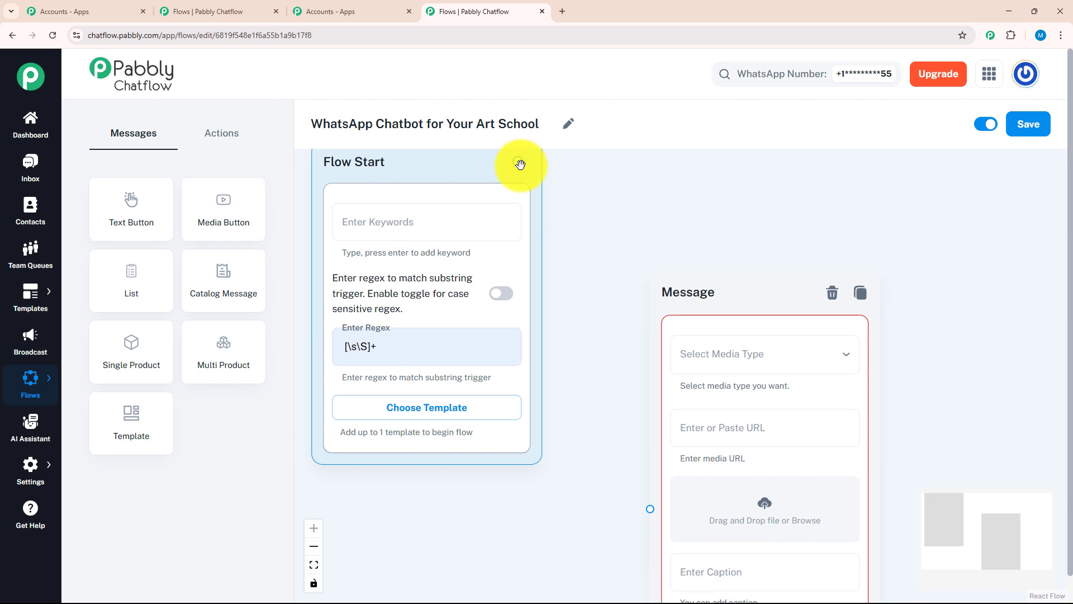
drag(518, 190, 537, 489)
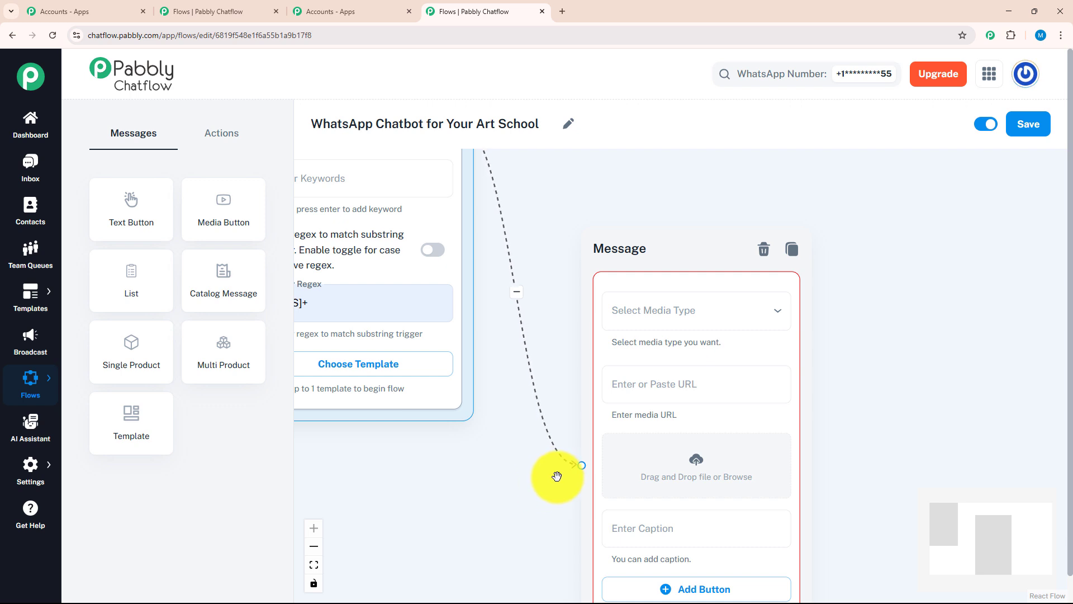
- Upload the paint palette and art supplies picture from Downloads as the image of the media message connected to Flow Start
drag(542, 480, 413, 342)
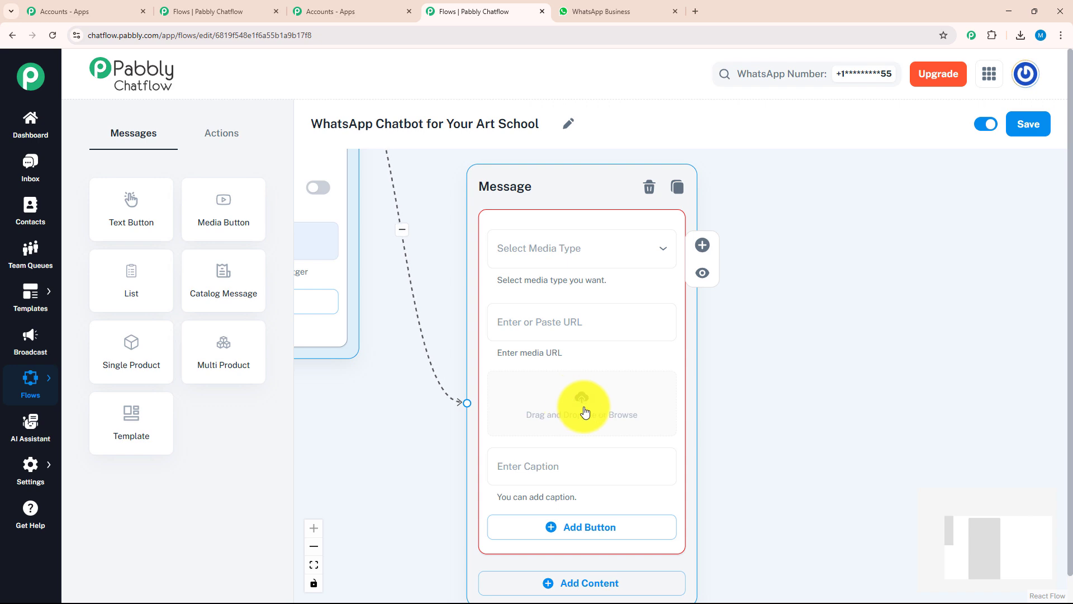
click(584, 412)
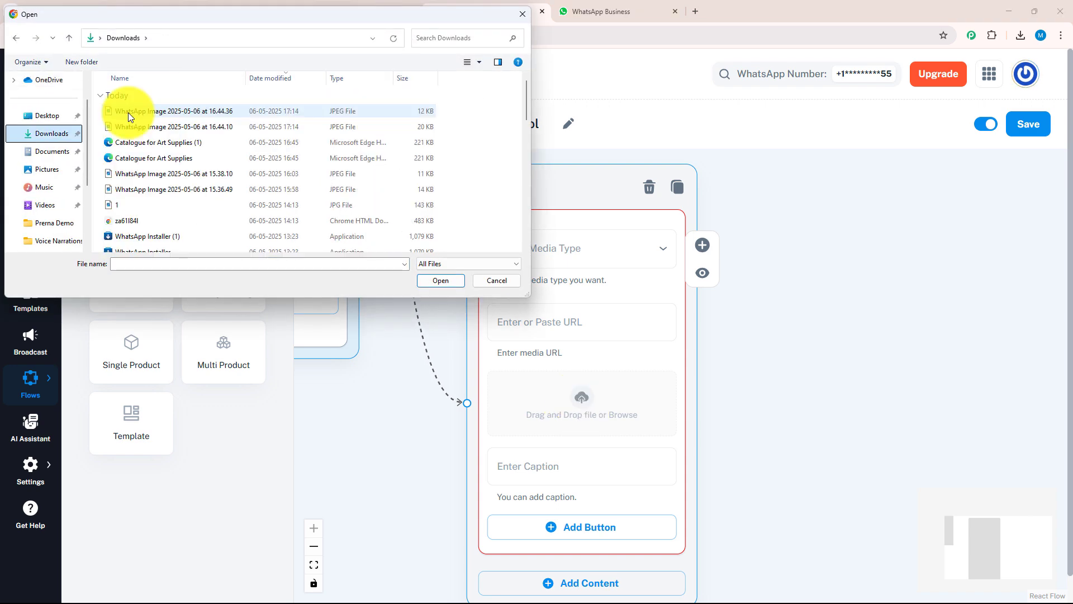
click(129, 113)
click(447, 280)
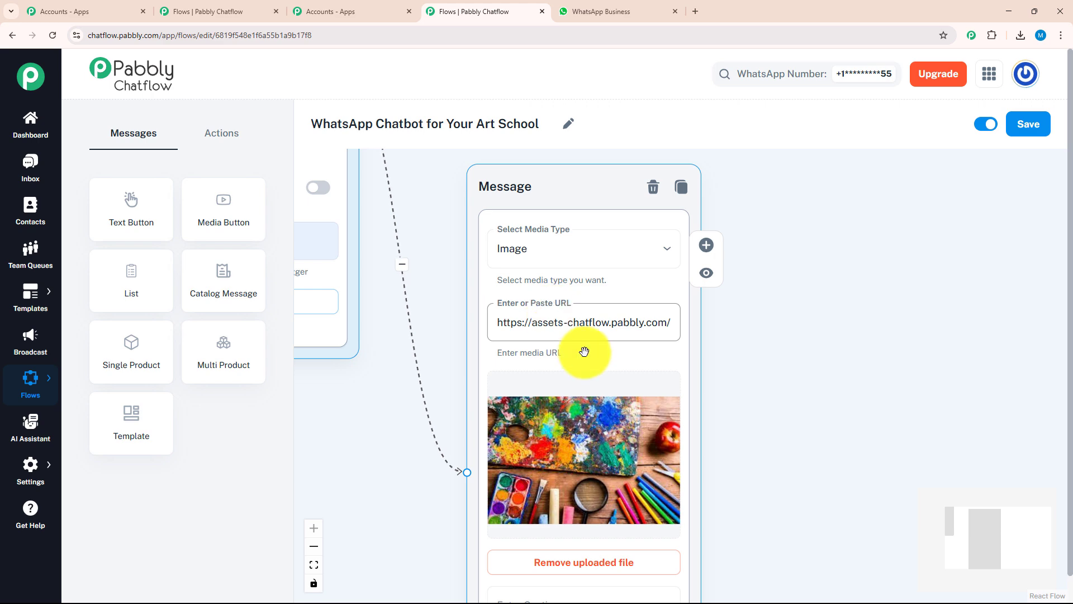
scroll(632, 344, down, 1)
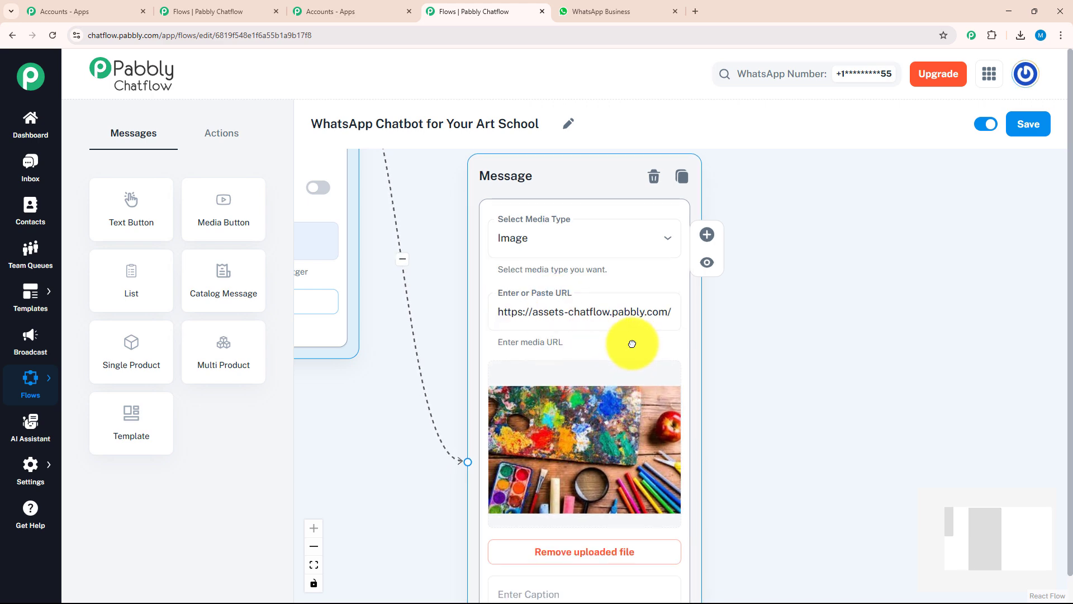
- Add a Text + Button content block below the paint palette image and paste in the "Hello and welcome to Pabbly Art School" greeting
drag(632, 344, 640, 259)
scroll(640, 260, down, 3)
drag(803, 480, 707, 369)
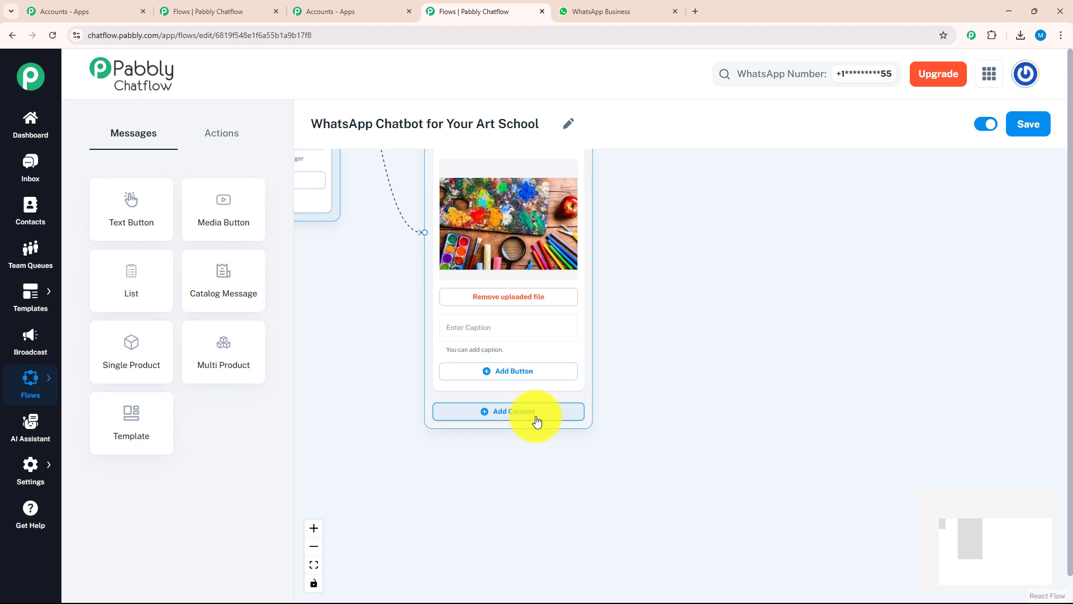
click(537, 420)
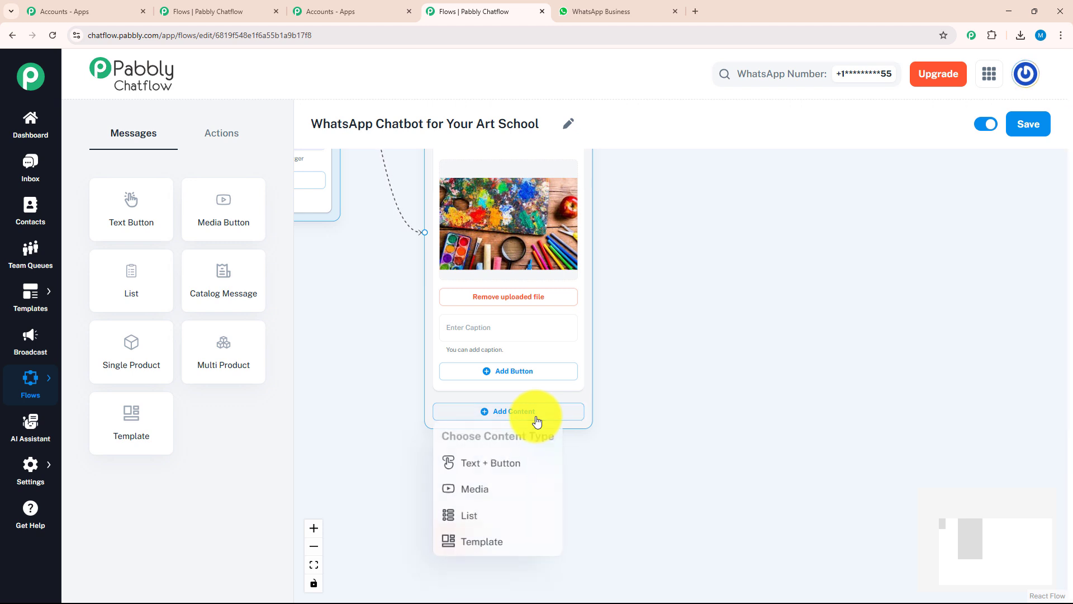
click(510, 470)
click(549, 354)
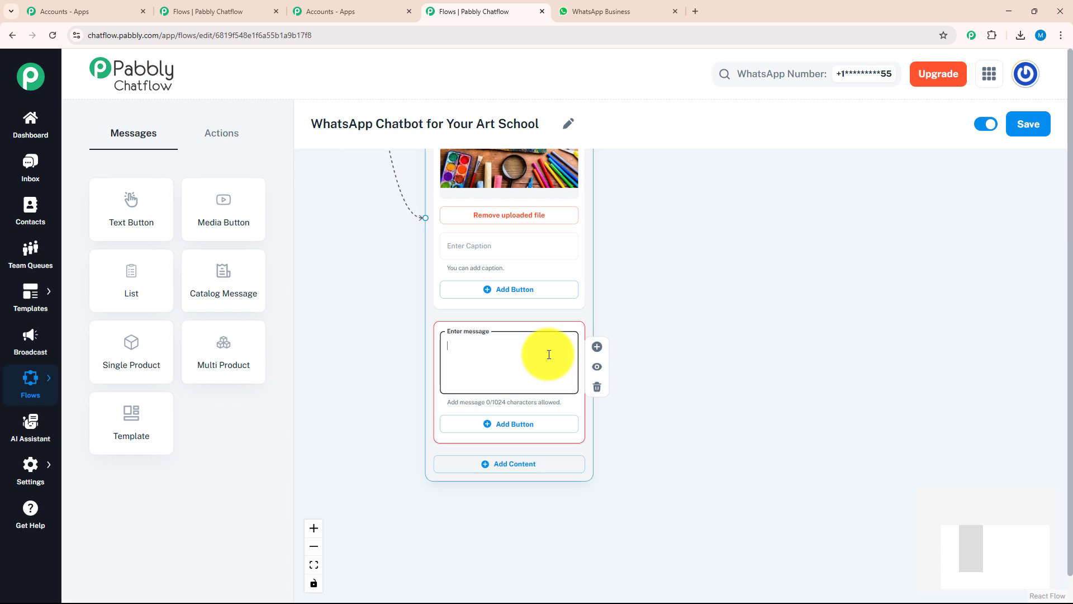
key(ctrl+v)
- Add three buttons to the welcome text, labelled Course Info 📚, Fees & Timings ⏰ and Connect Support with a person emoji
click(531, 430)
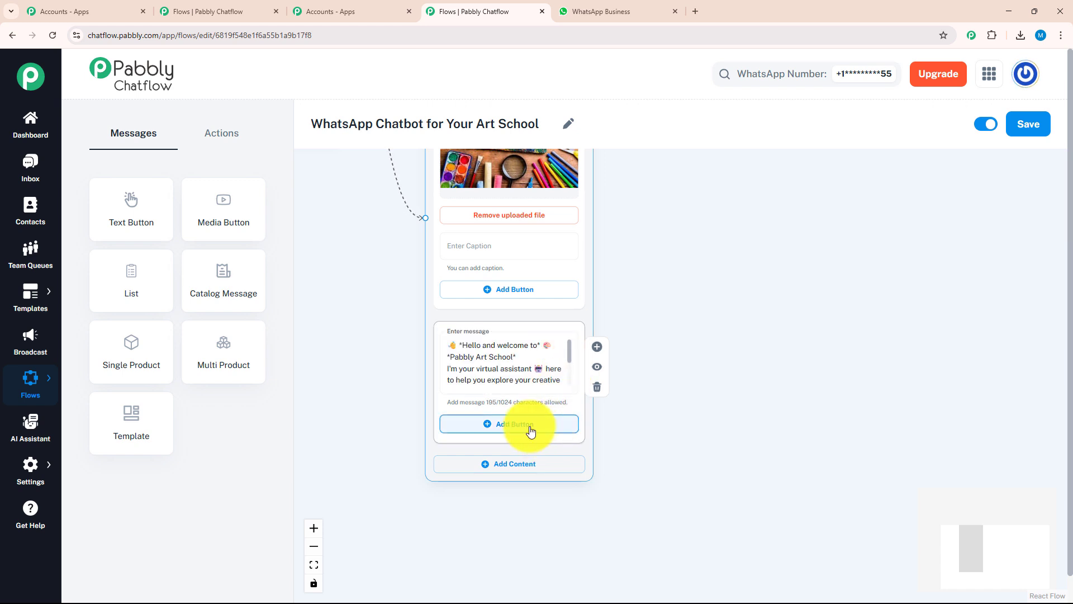
click(530, 431)
text(Course Info 📚)
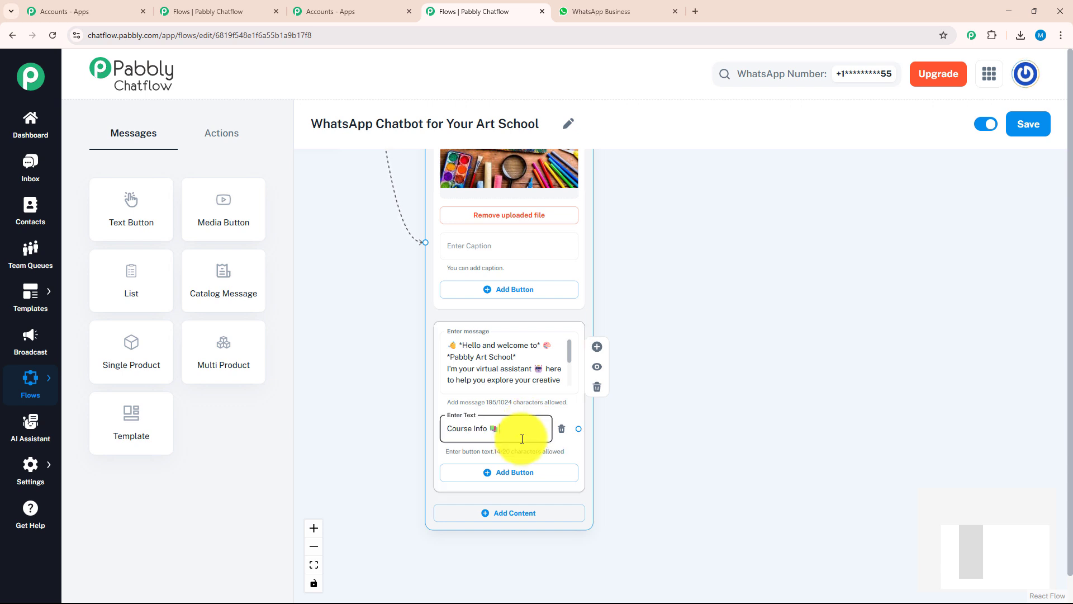
click(518, 472)
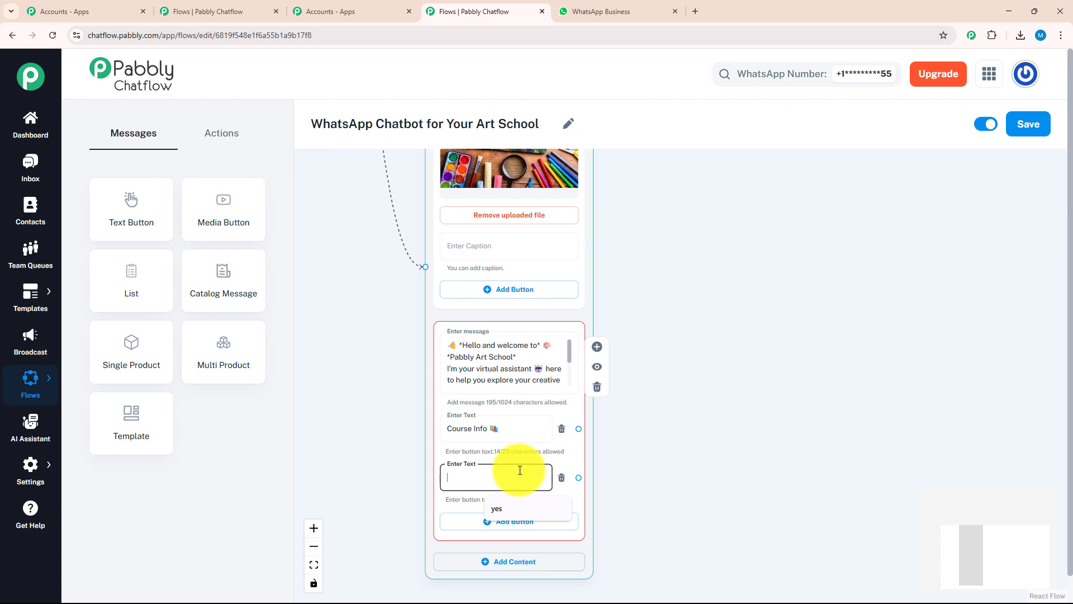
text(Fees & Timings ⏰)
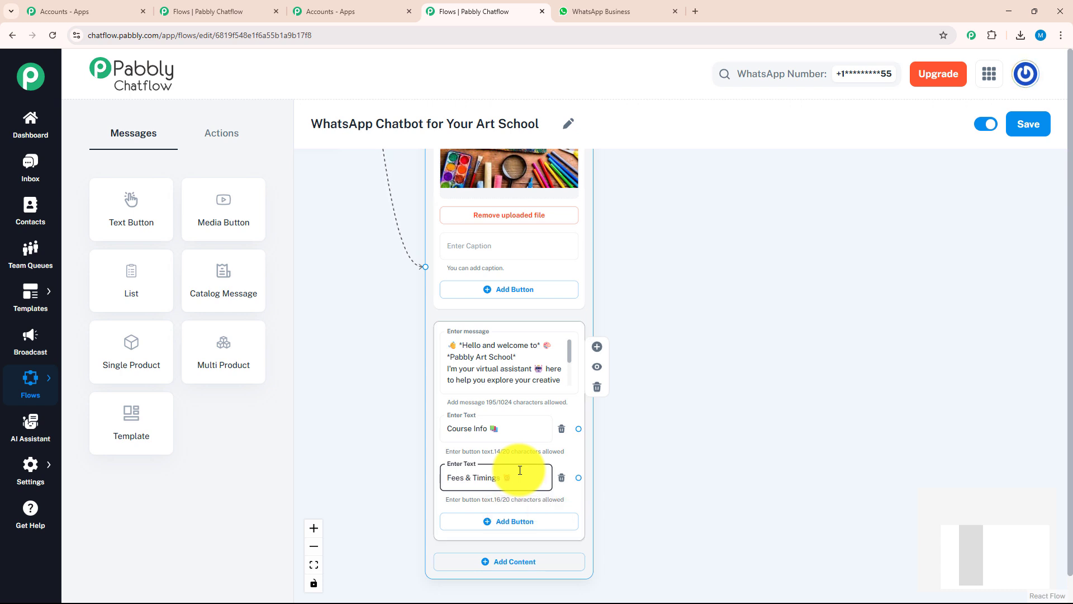
click(527, 531)
text(Connect Support 🧑‍💼)
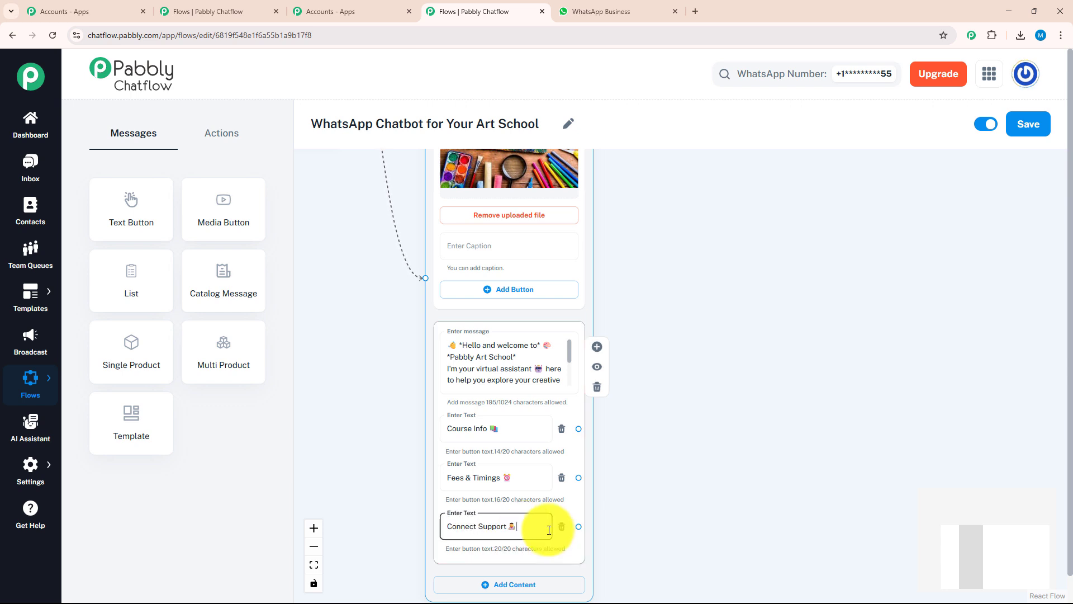
- Connect the Course Info button to a new Media message and upload the picture of people painting at easels to it
drag(690, 538, 609, 420)
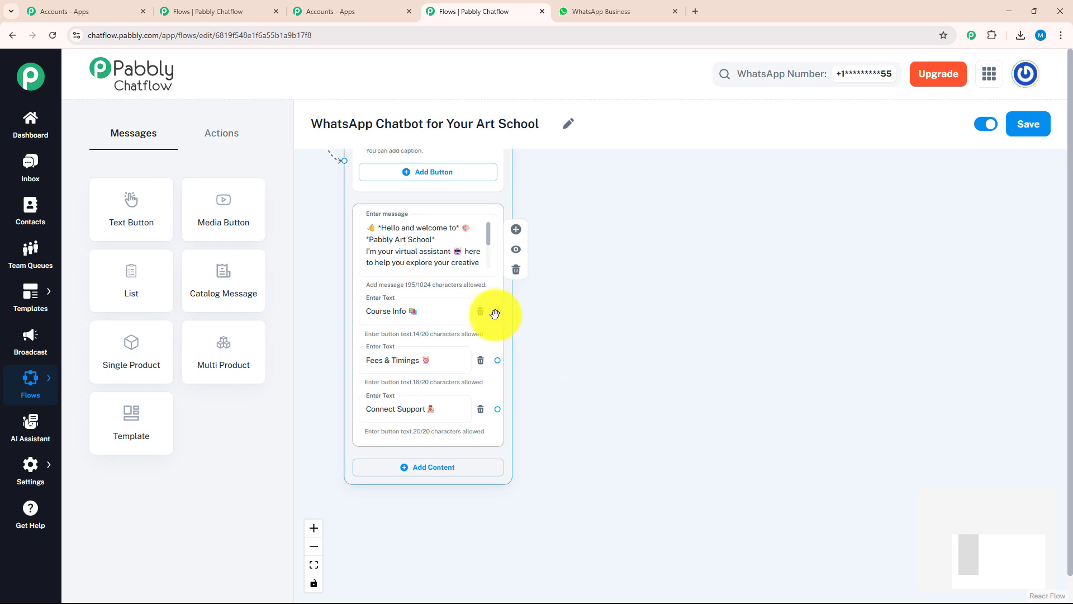
drag(499, 313, 657, 290)
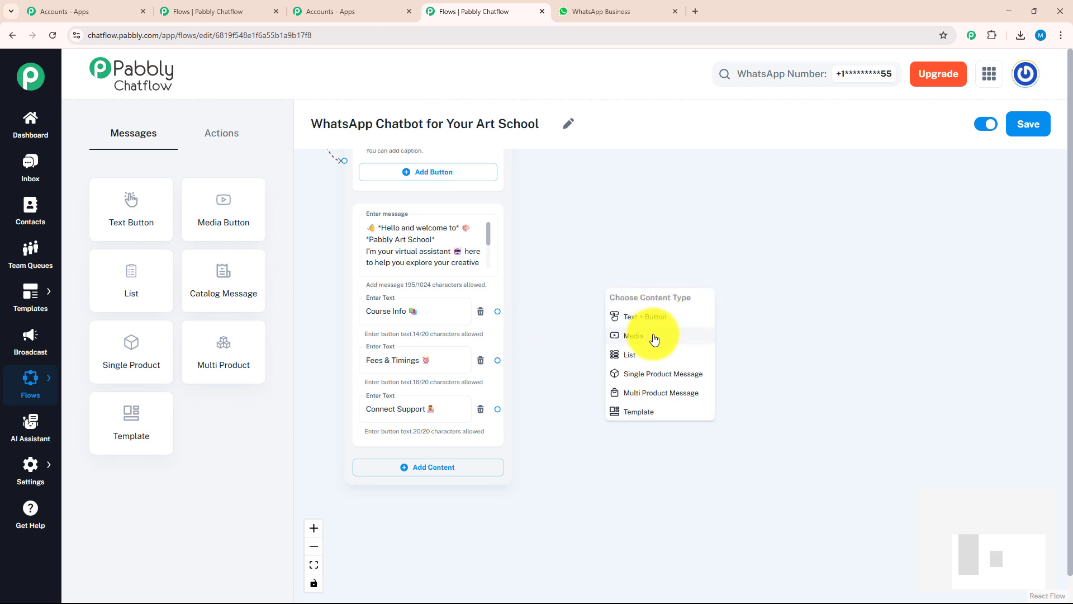
click(653, 337)
drag(671, 380, 712, 274)
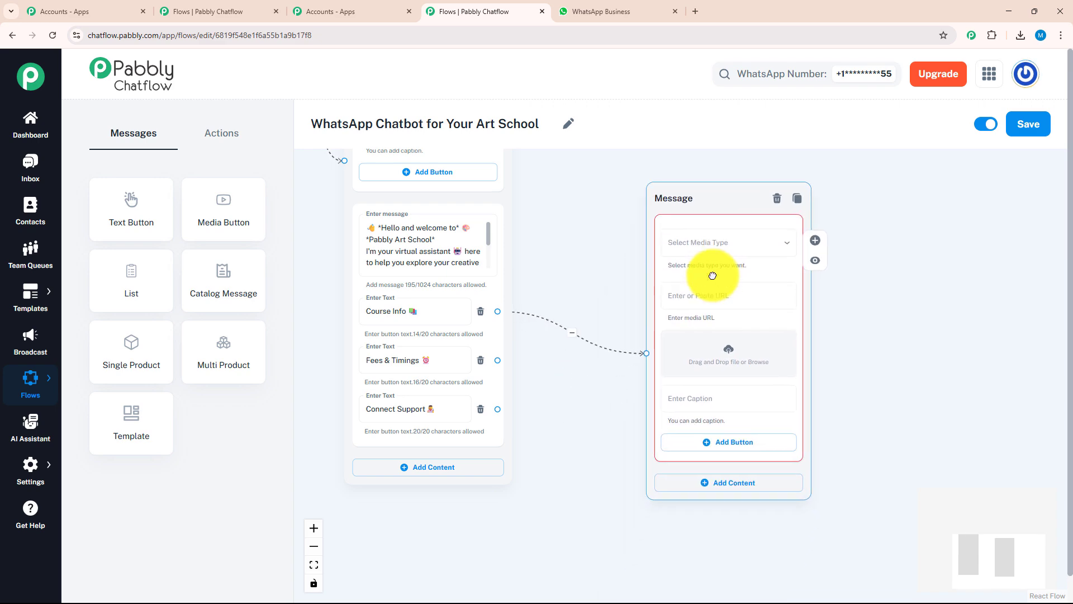
click(734, 361)
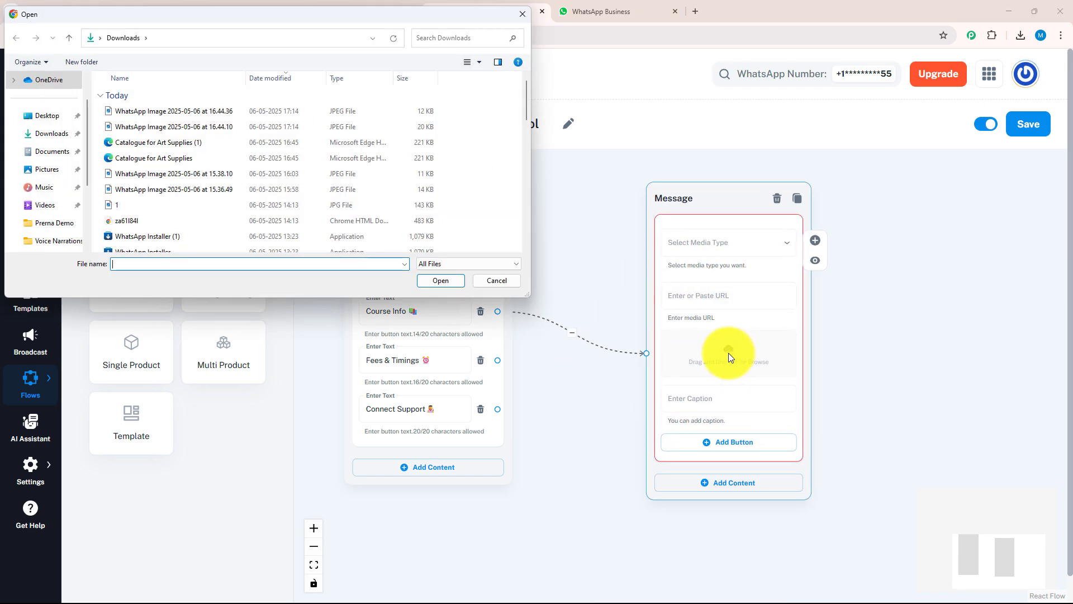
double_click(300, 118)
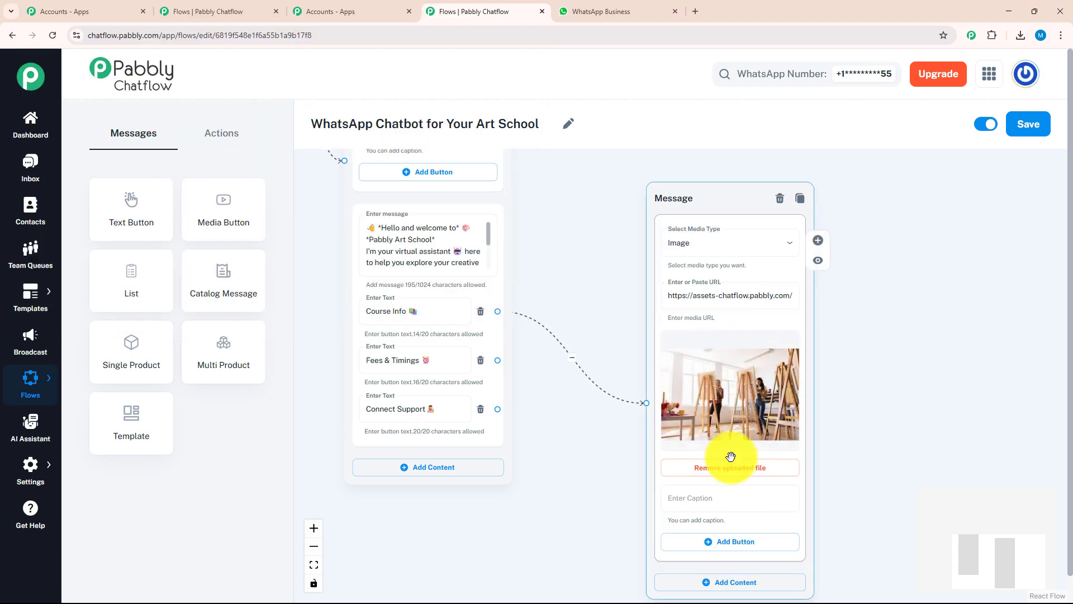
- Add a Text + Button content block below the easel image and paste in the Course Info text about programs for all ages
scroll(730, 457, down, 2)
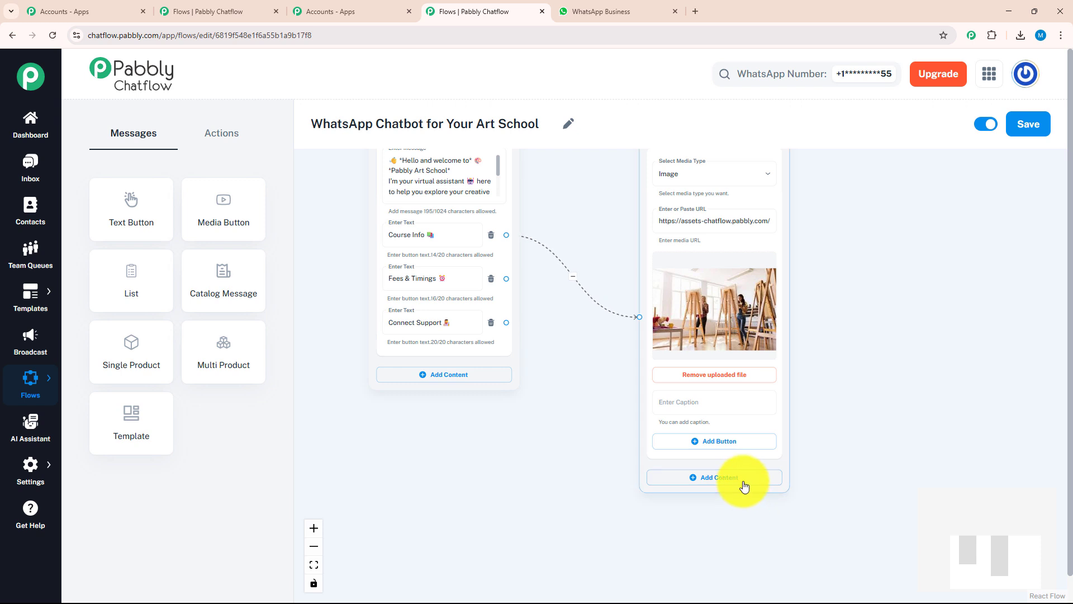
click(738, 480)
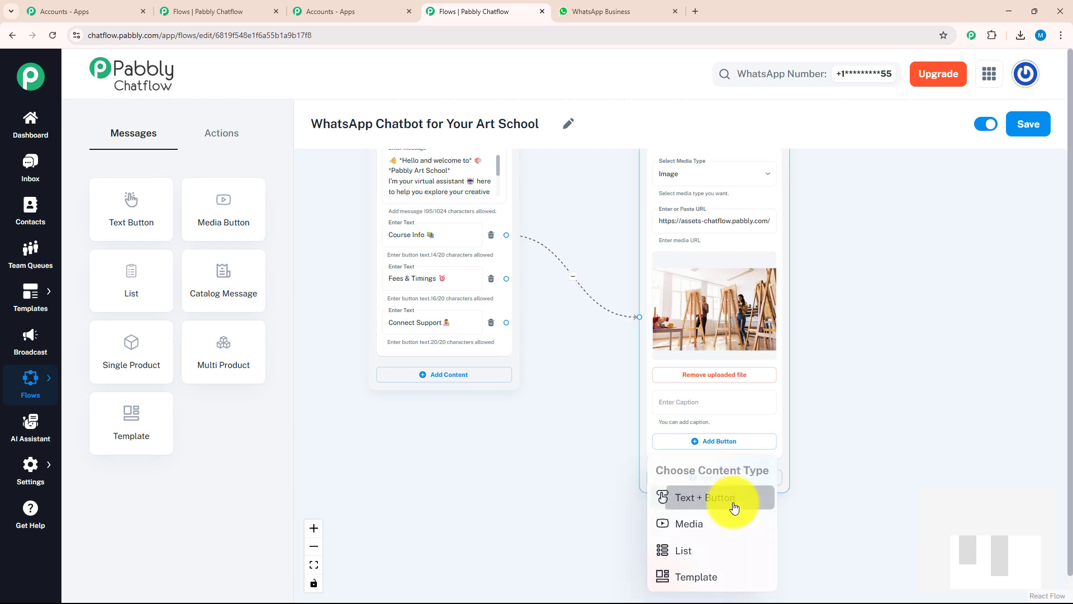
click(733, 506)
click(739, 372)
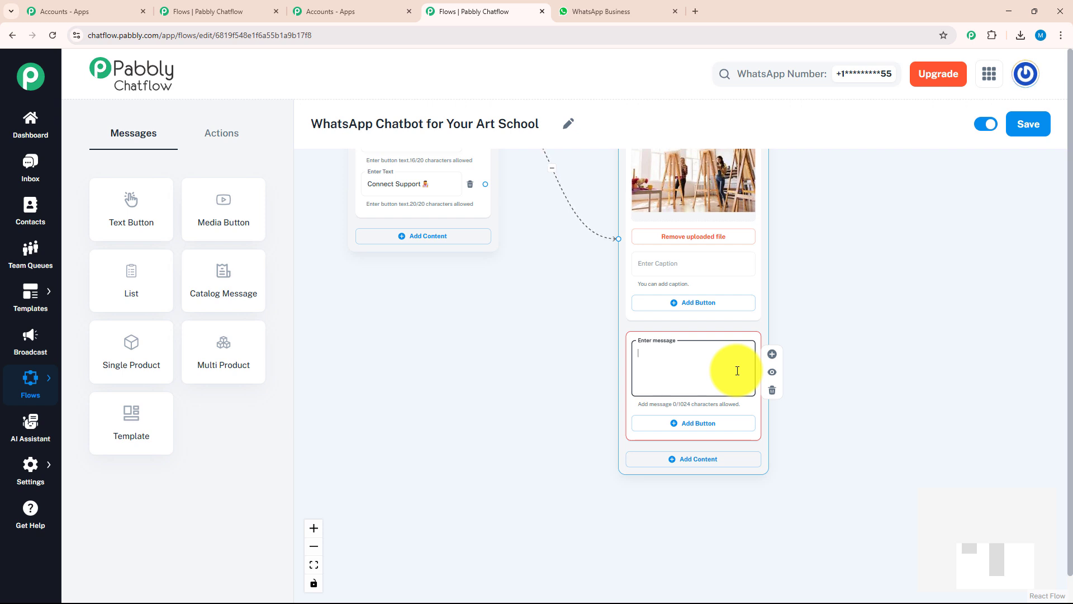
key(ctrl+v)
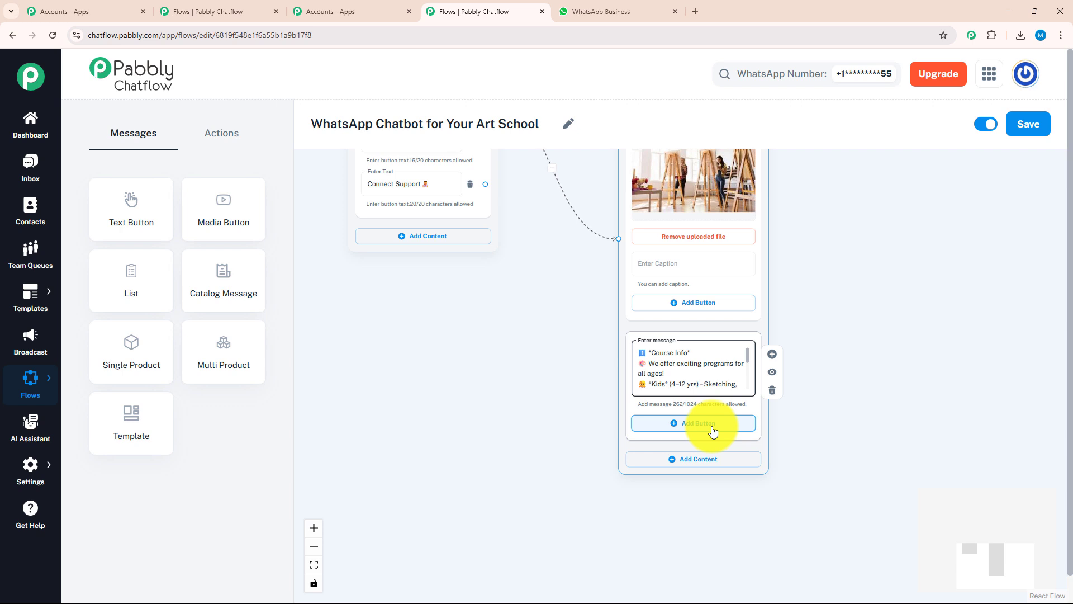
- Add three buttons to the Course Info text, labelled Class Booking 🎟️, Art Supplies🛍️ and Connect Support with a person emoji
click(714, 430)
click(713, 426)
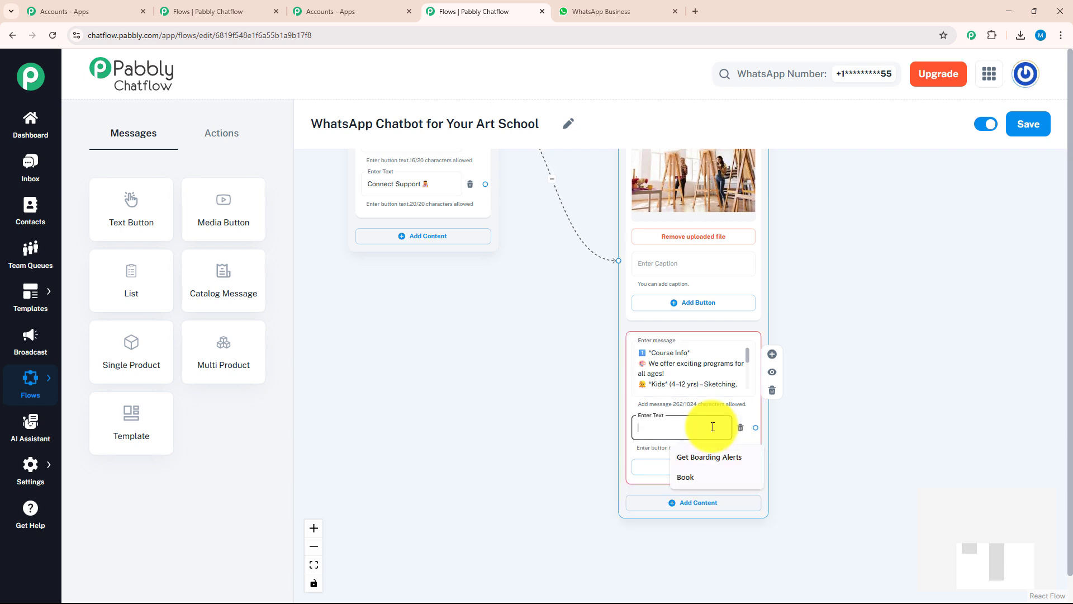
text(Class Booking 🎟)
click(678, 467)
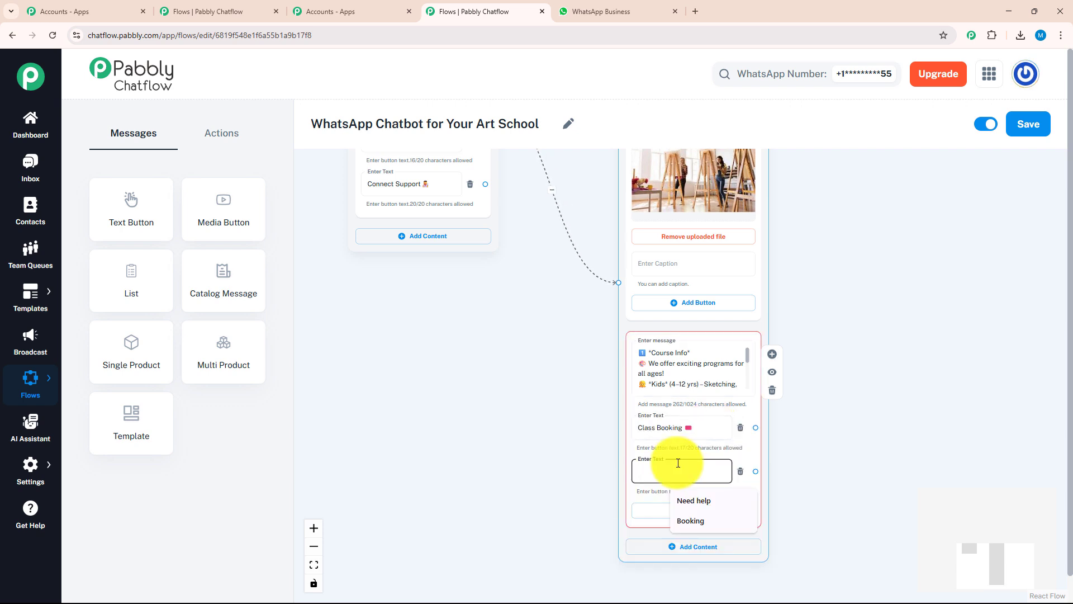
text(Art Supplies🛍)
click(702, 513)
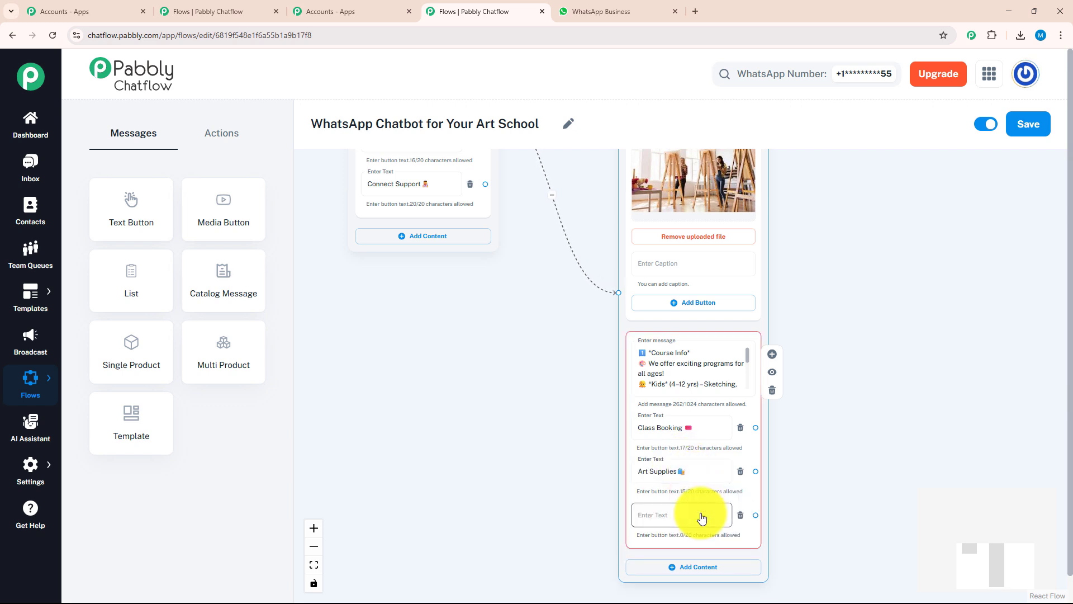
click(702, 514)
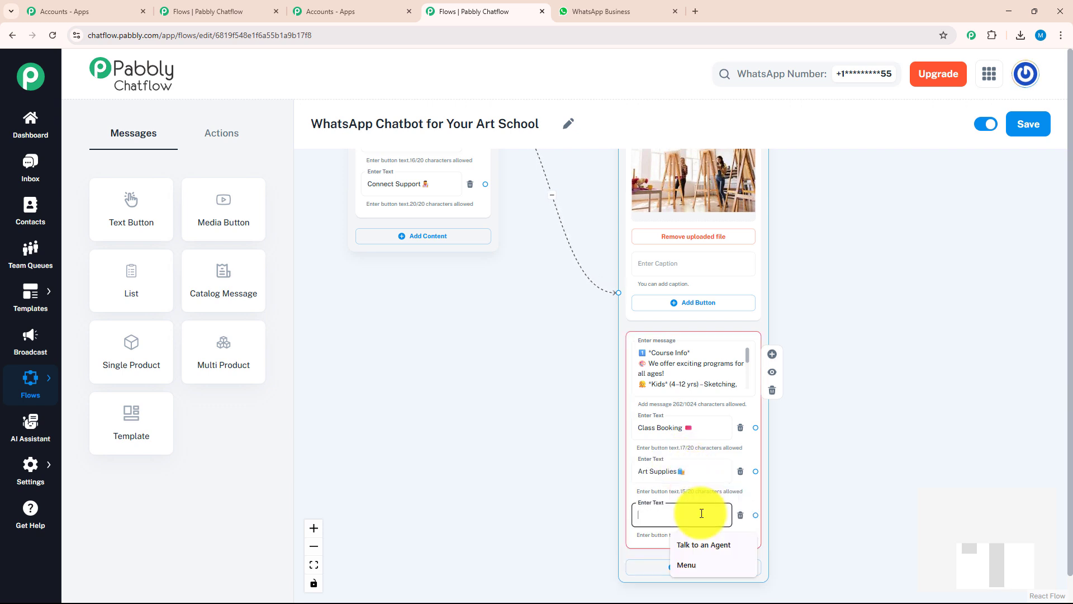
text(Connect Support 🧑‍💼)
- Connect the Fees & Timings button to a new Text + Button message and paste in the Fees & Timings fee structure text
scroll(819, 516, up, 5)
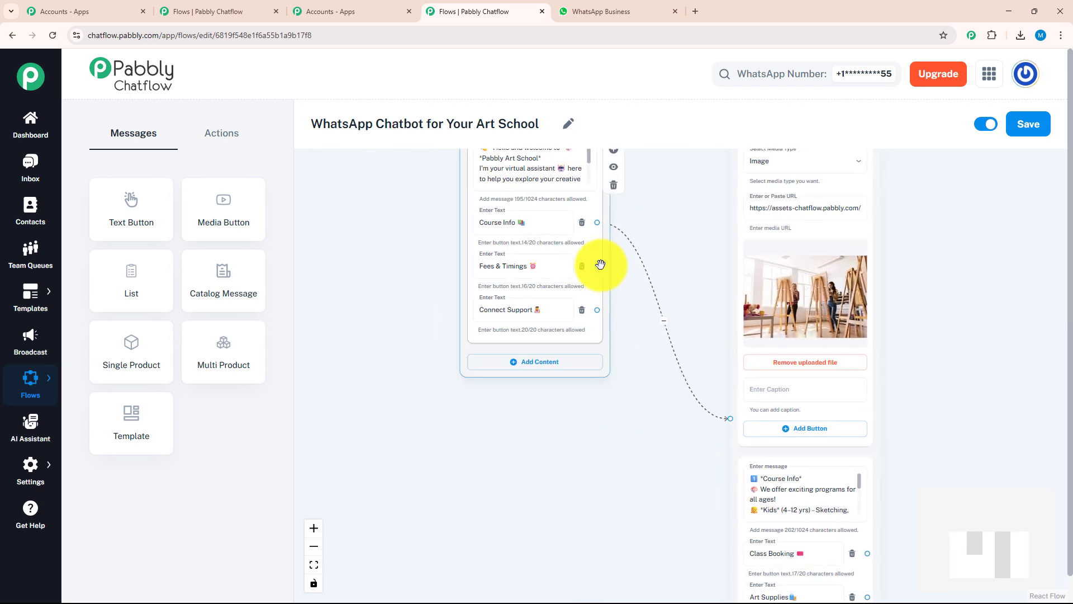
drag(594, 267, 637, 517)
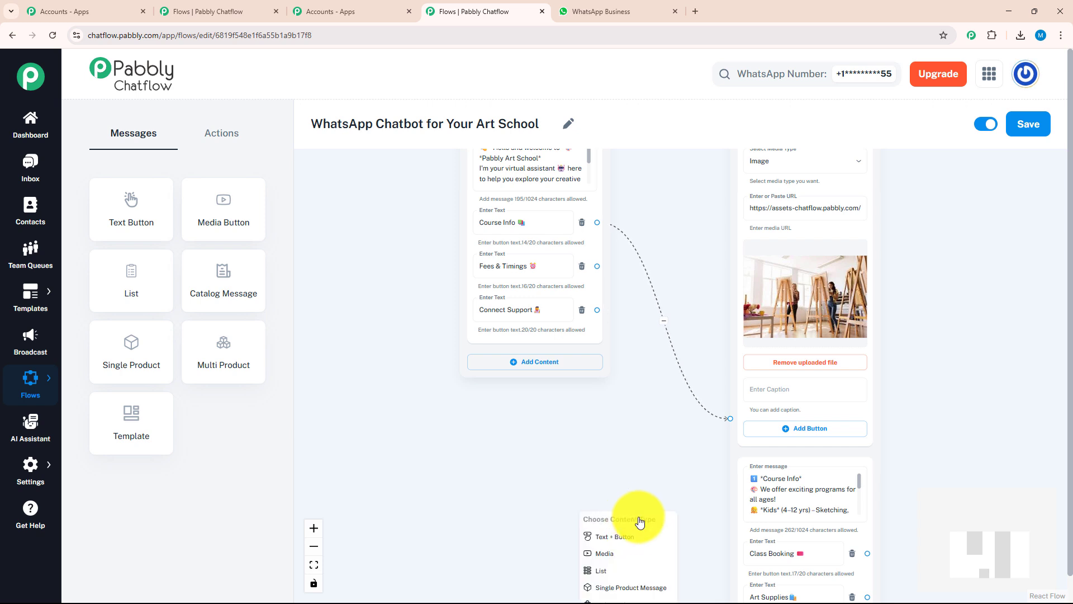
scroll(604, 347, down, 5)
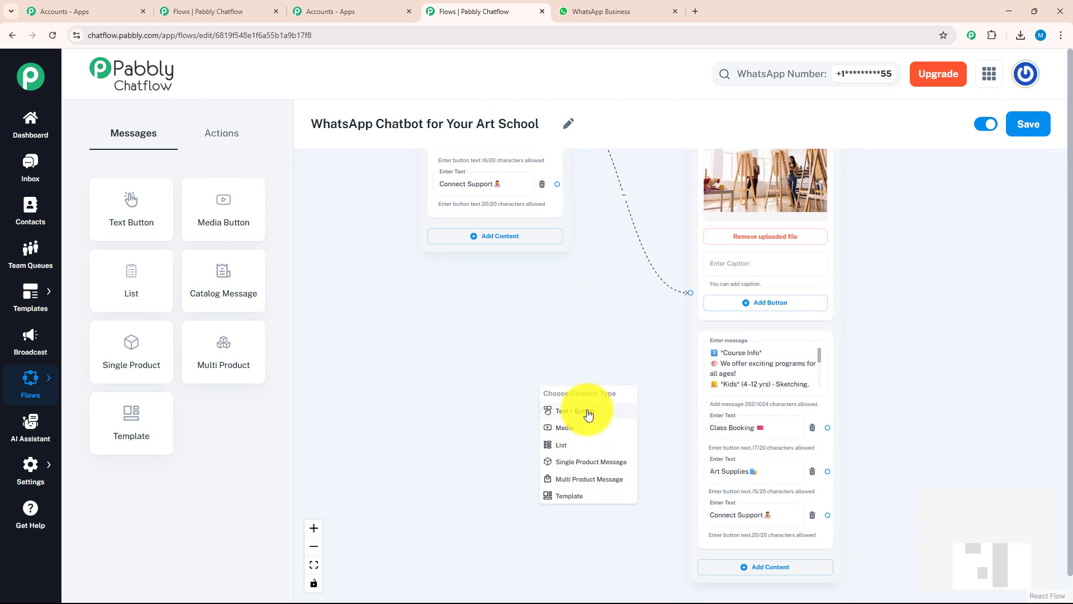
click(584, 412)
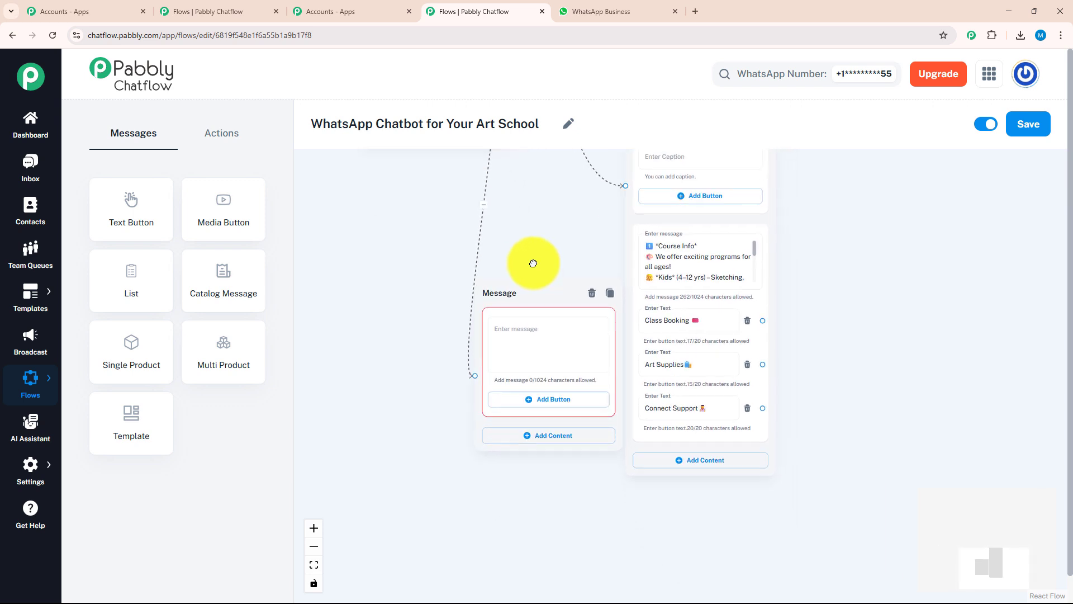
click(521, 328)
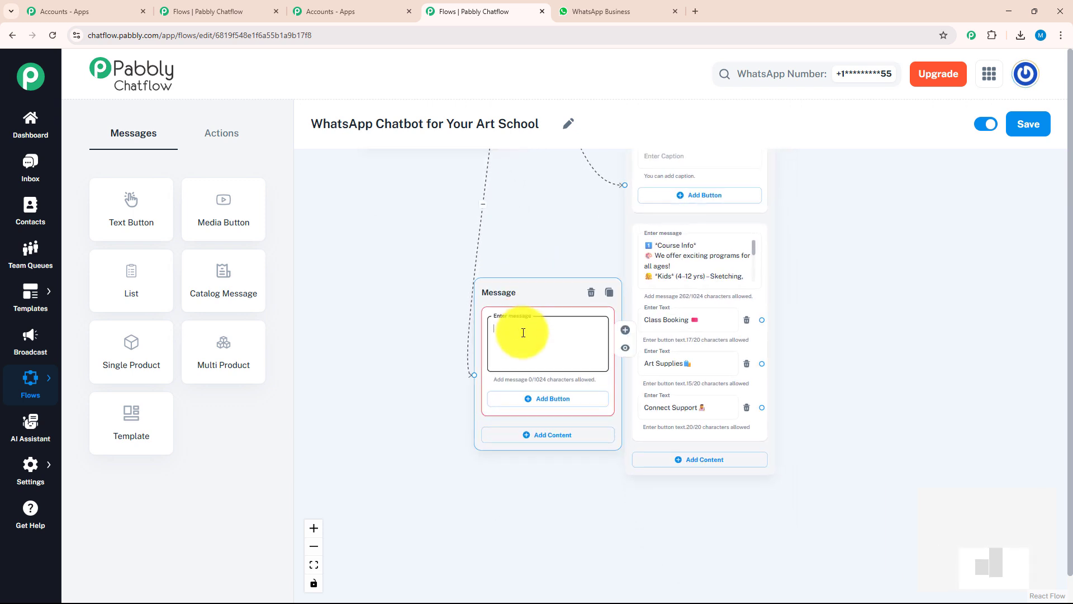
key(ctrl+v)
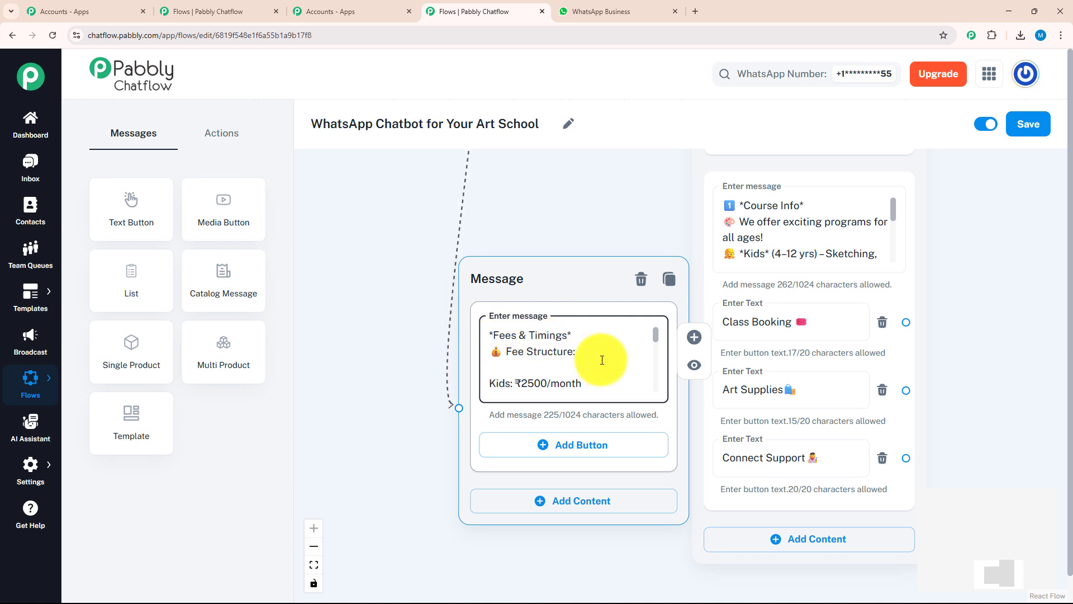
- Add two buttons to the Fees & Timings message, labelled Class Booking 🎟️ and Connect Support with a person emoji
click(606, 457)
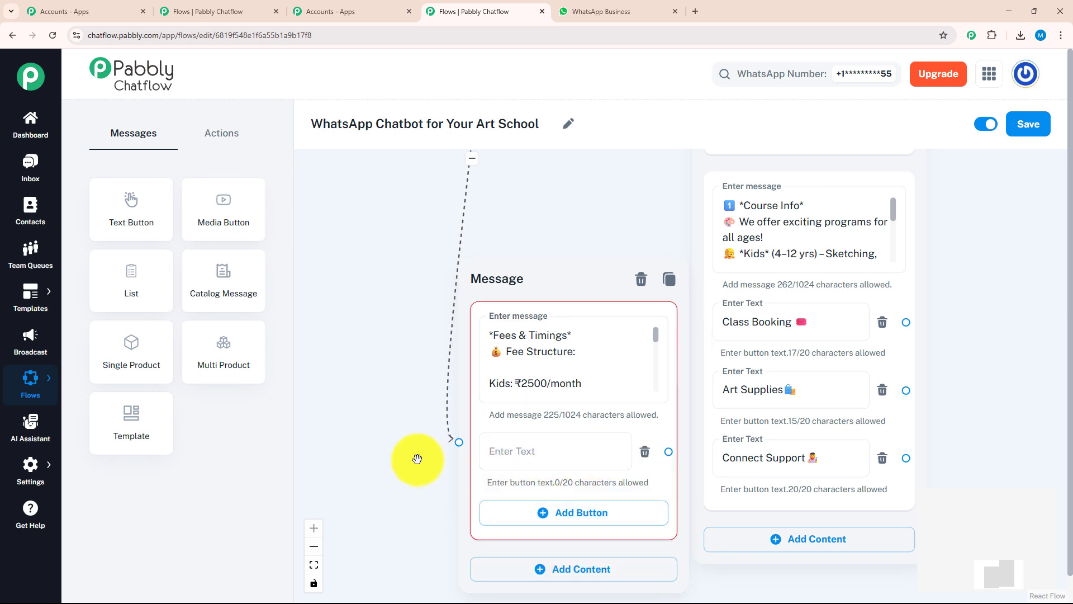
click(496, 451)
text(Class Booking 🎟)
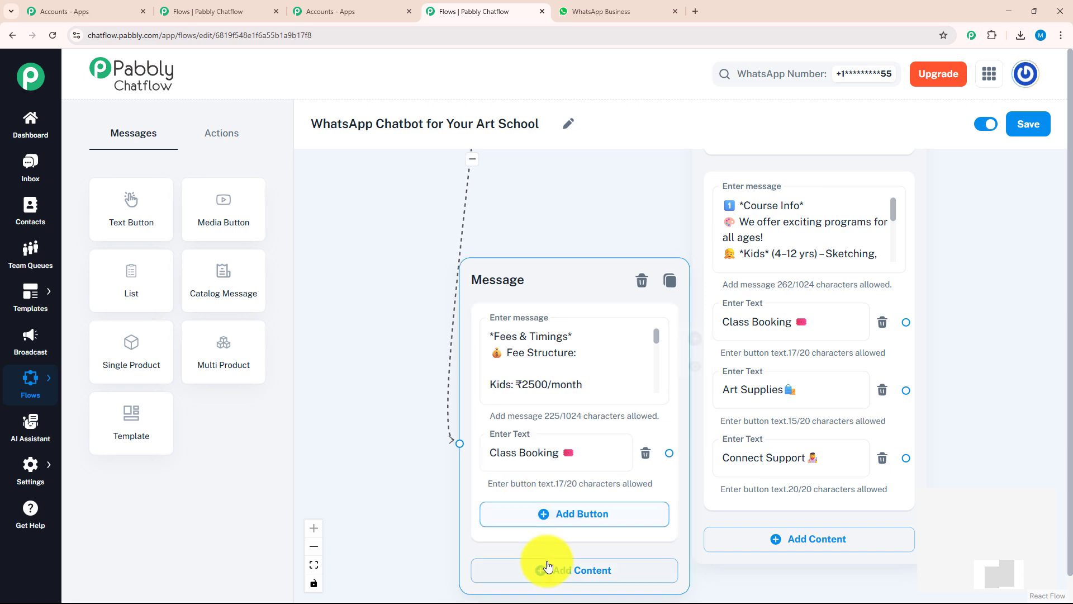
click(523, 512)
click(523, 525)
text(Connect Support 🧑‍🎨)
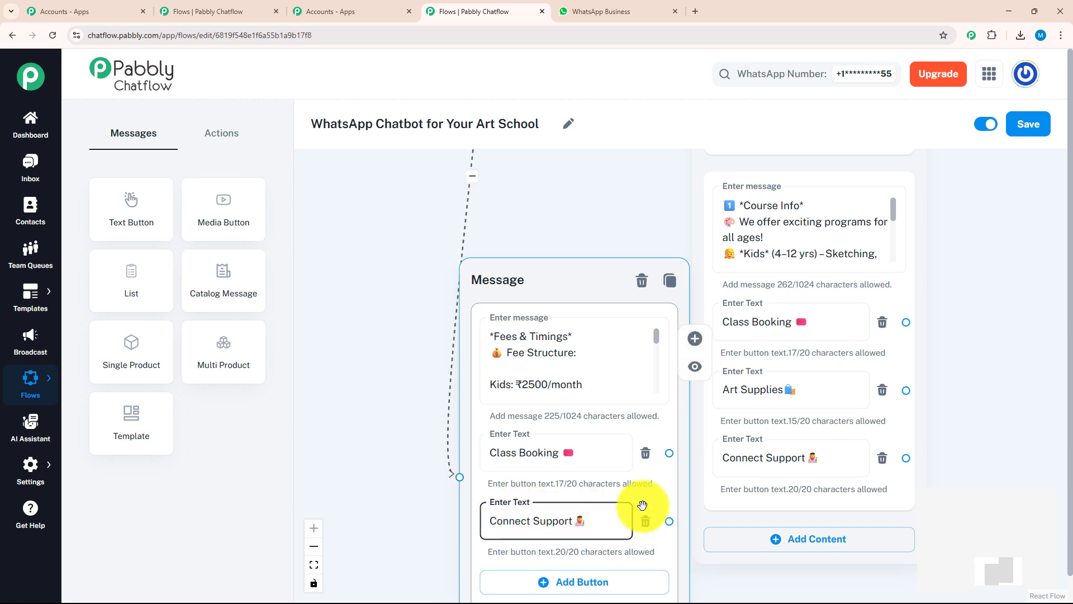
drag(712, 403, 633, 294)
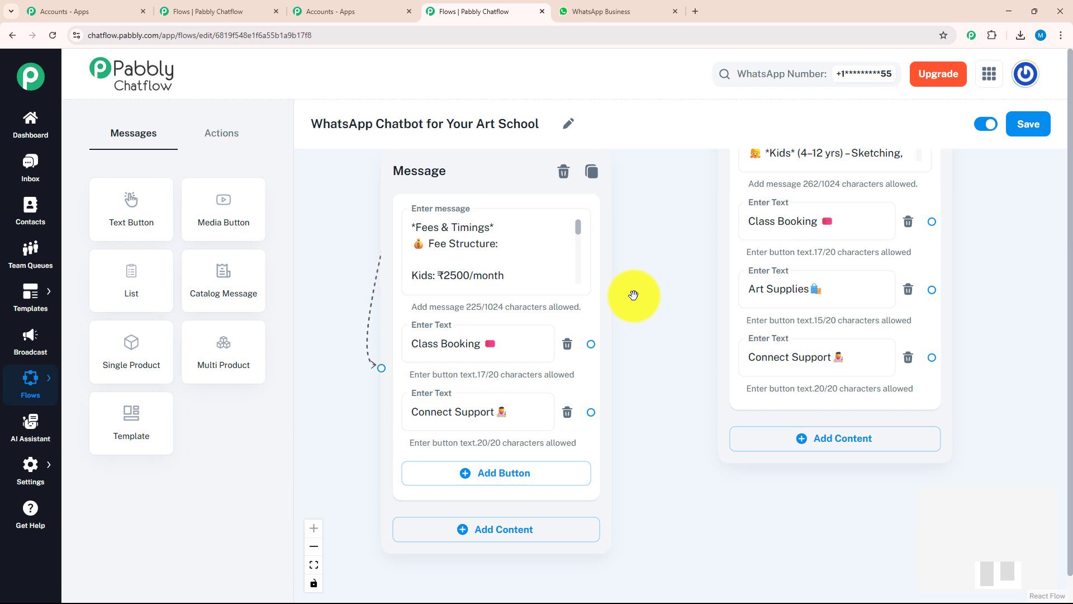
- Add an Ask Question node and connect the Class Booking button of the Fees & Timings message to it
click(225, 134)
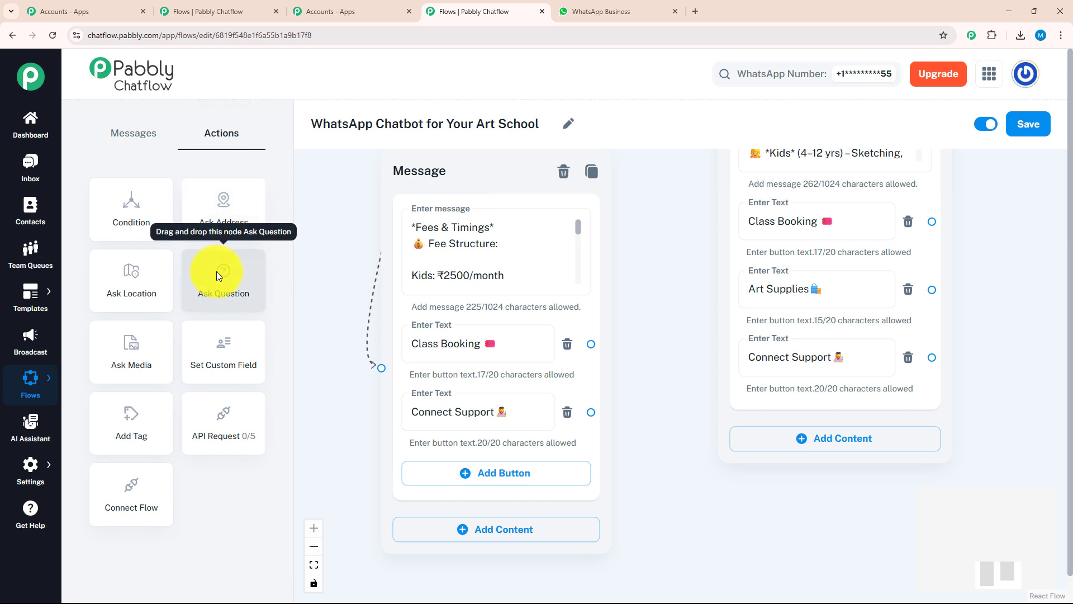
drag(217, 270, 576, 258)
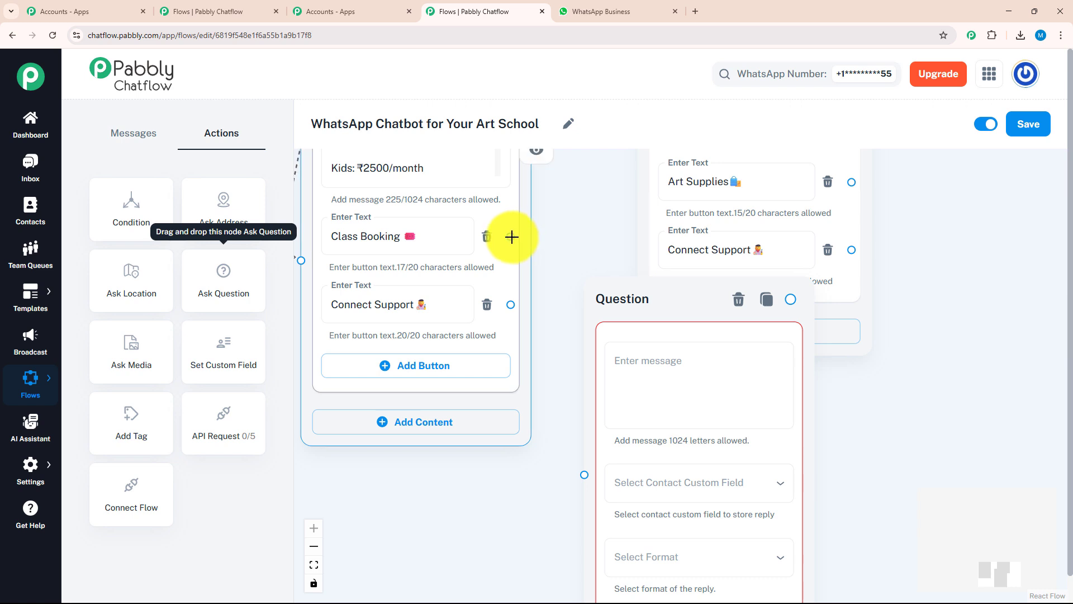
drag(510, 237, 584, 474)
drag(555, 476, 516, 467)
click(361, 232)
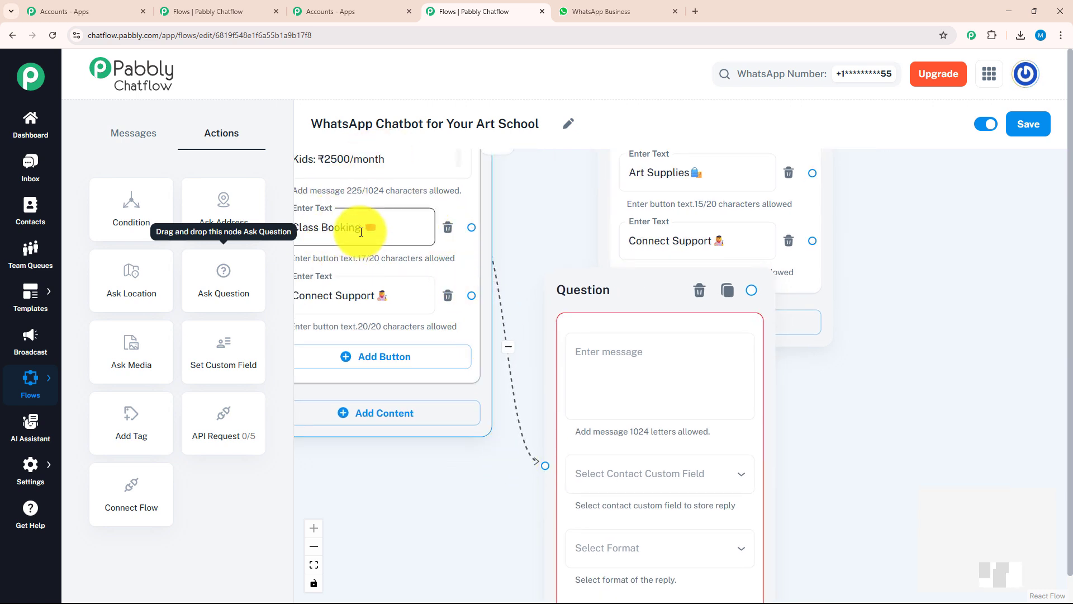
- Enter the question text "*Class Booking* 🎉 Great! We'd love to have you! Please reply with: *Name*"
click(558, 370)
click(575, 371)
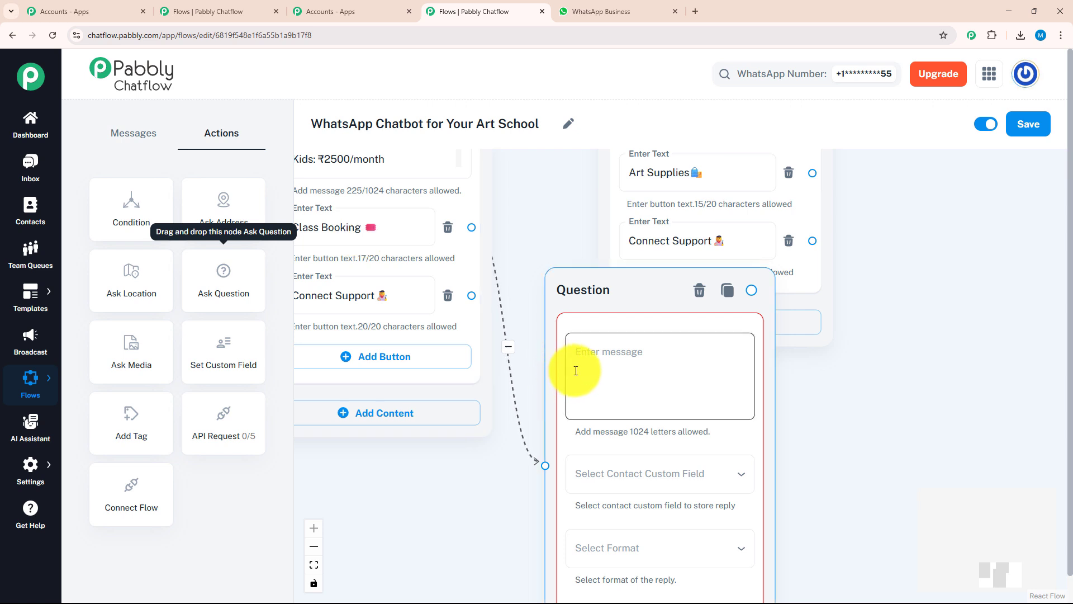
click(576, 371)
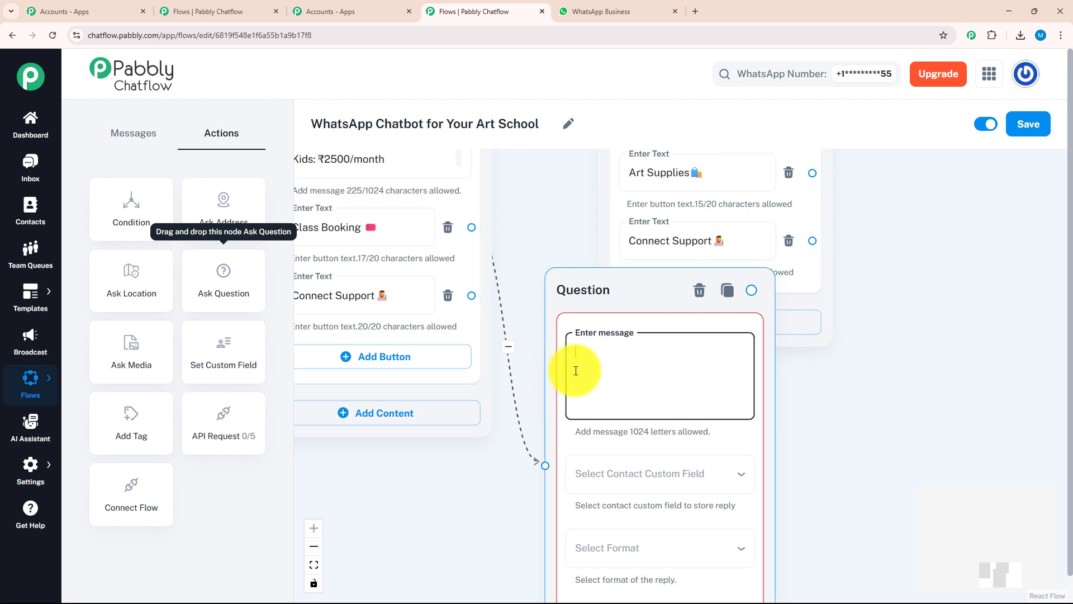
text(*Class Booking* 🎉 Great! We’d love to have you! Please reply with: *Name*)
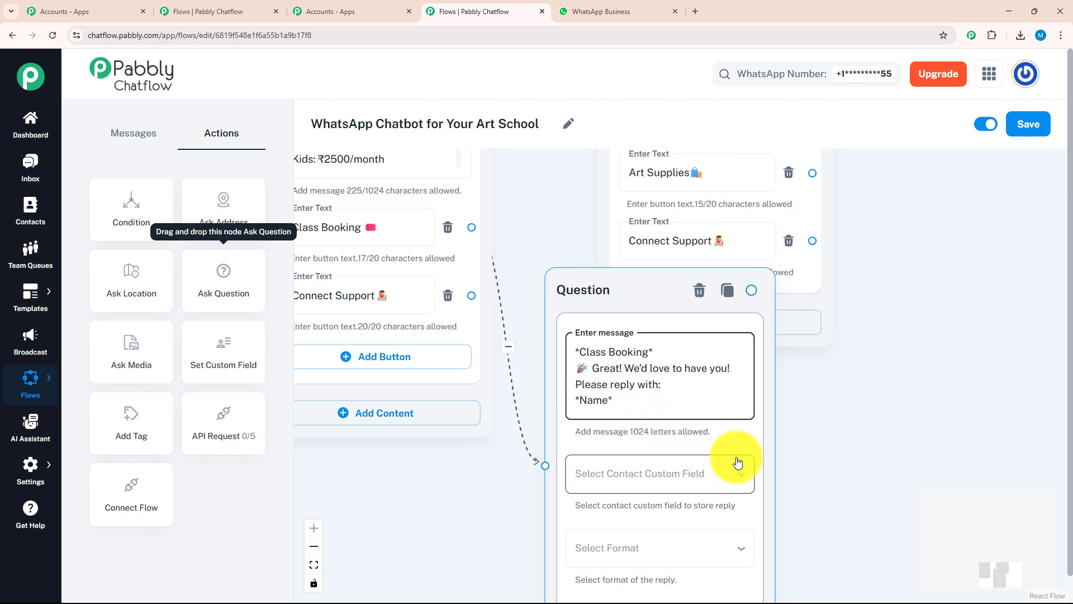
- Store the Class Booking question's reply in the name custom field and set its format to Any
drag(791, 455, 718, 322)
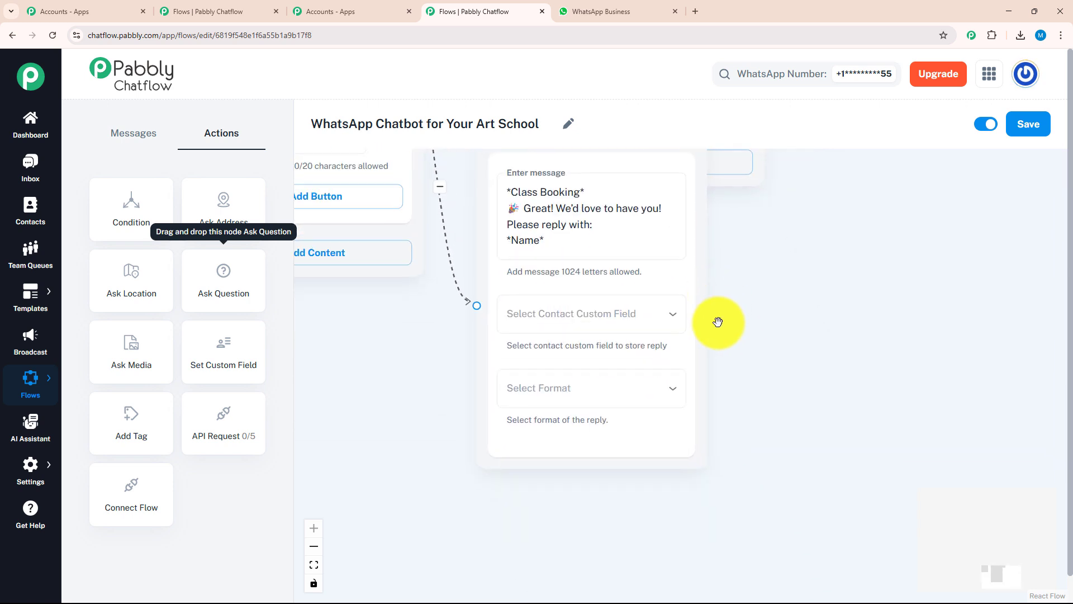
click(663, 330)
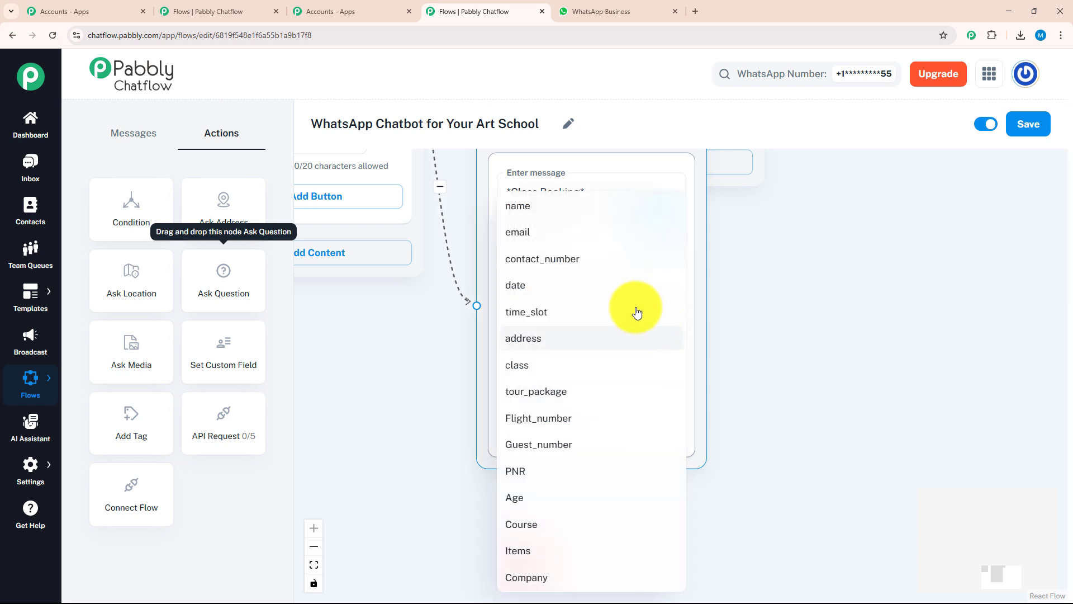
click(582, 212)
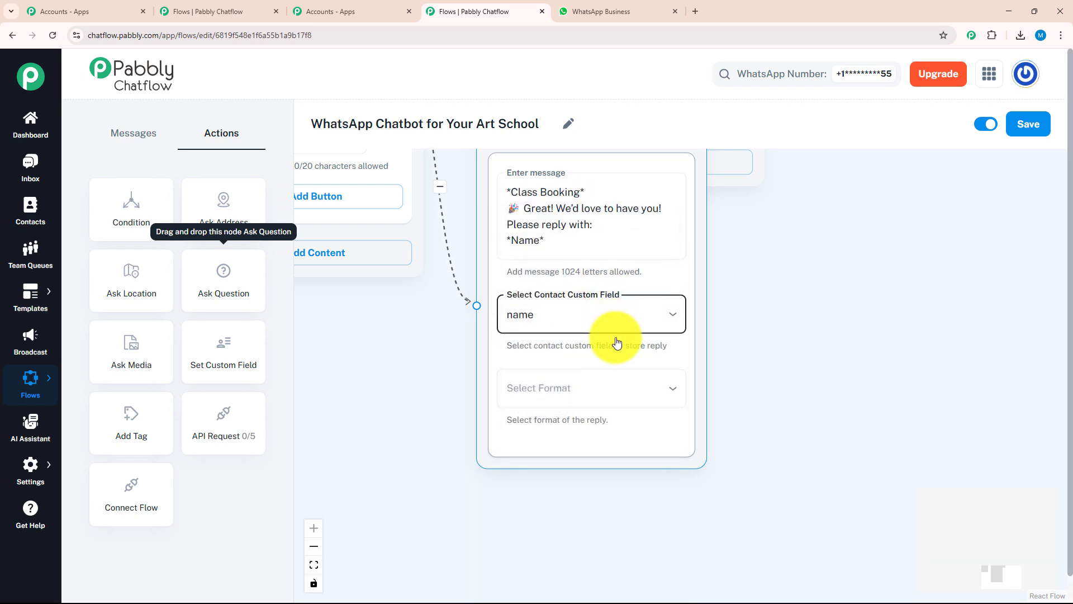
click(627, 395)
click(582, 417)
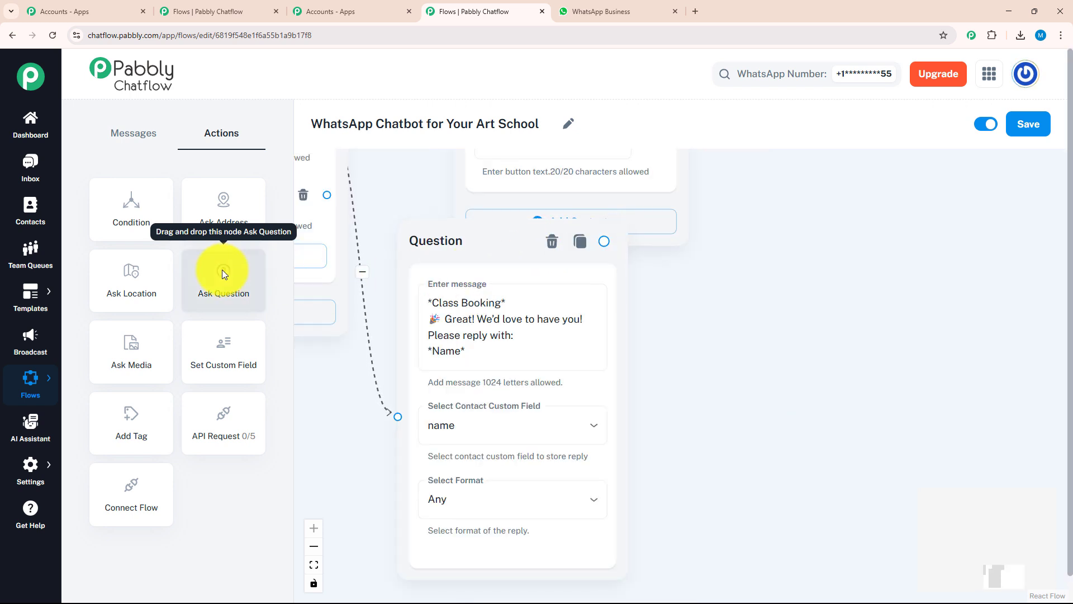
- Add an Ask Question node linked from the Name question, with the text "Please reply with: *Age*"
drag(223, 269, 726, 333)
drag(604, 241, 750, 522)
click(811, 429)
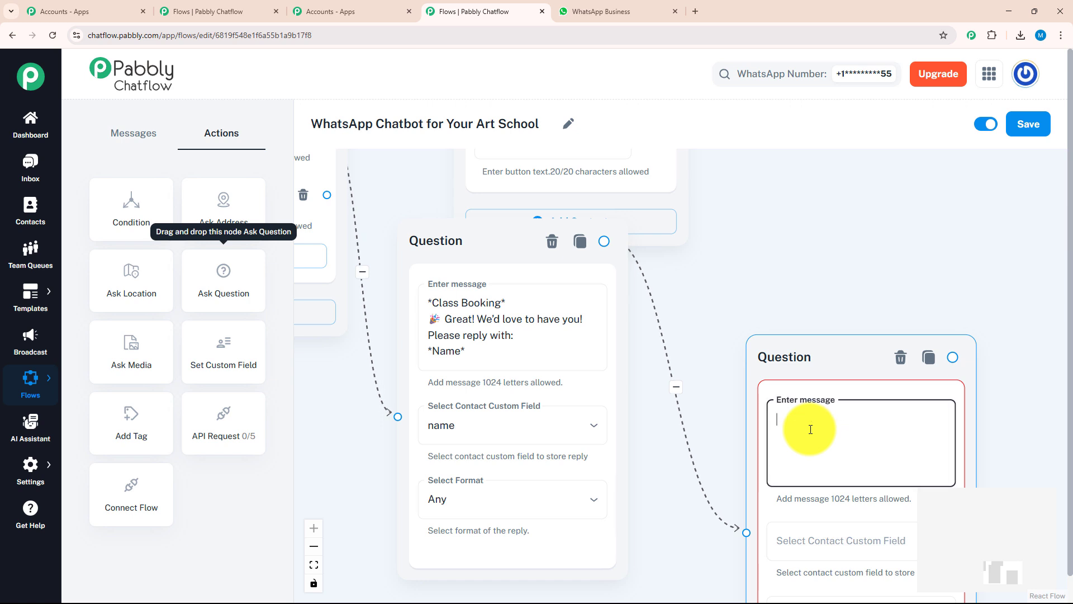
text(Please reply with: *Age*)
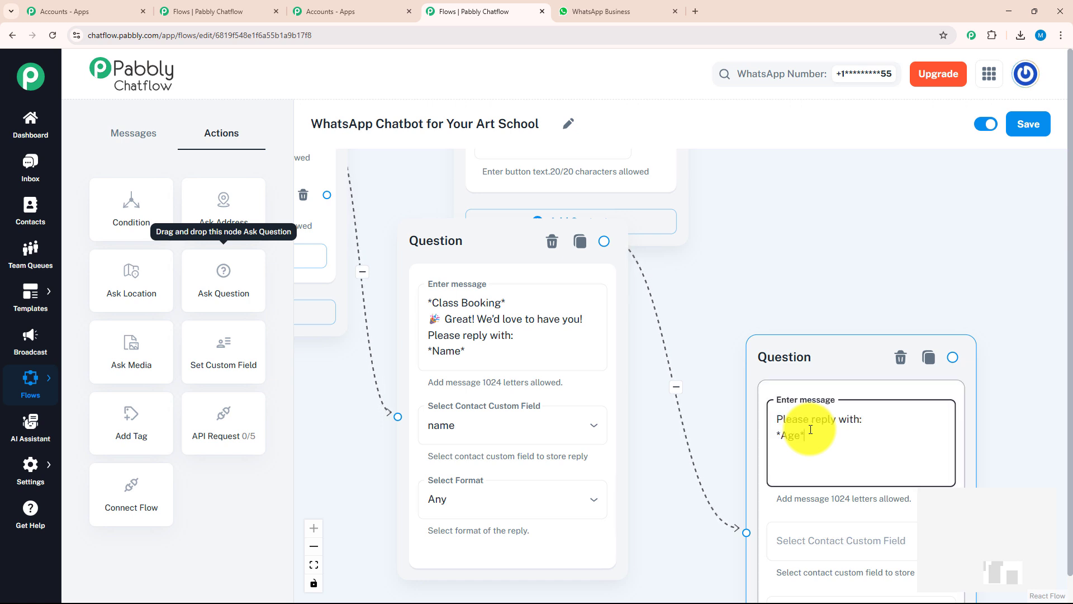
- Store the Age question's reply in the Age custom field and set its format to Any
drag(1014, 366, 802, 218)
click(727, 389)
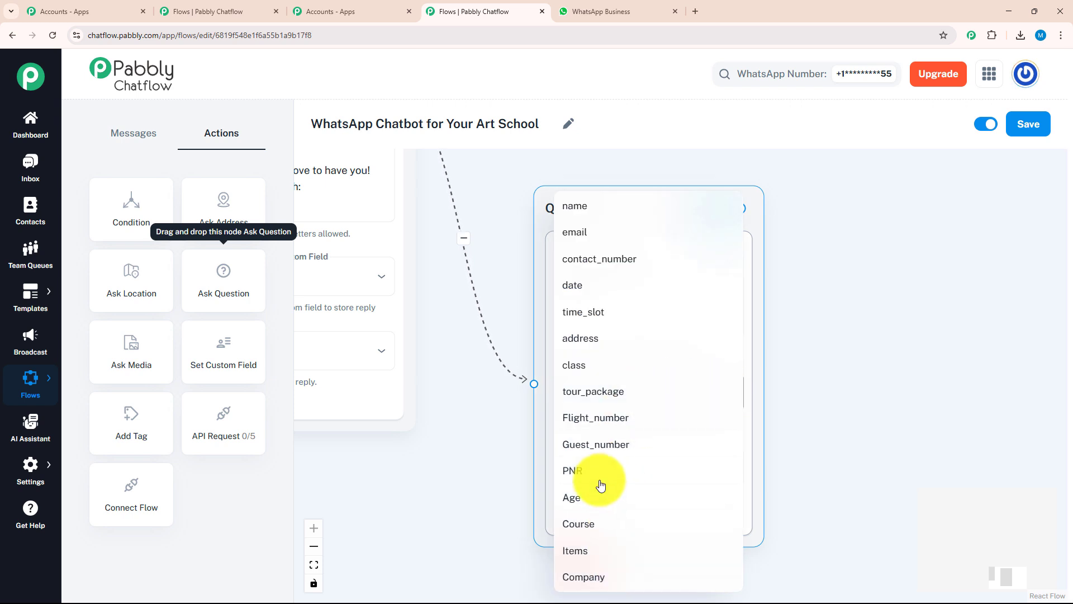
click(597, 503)
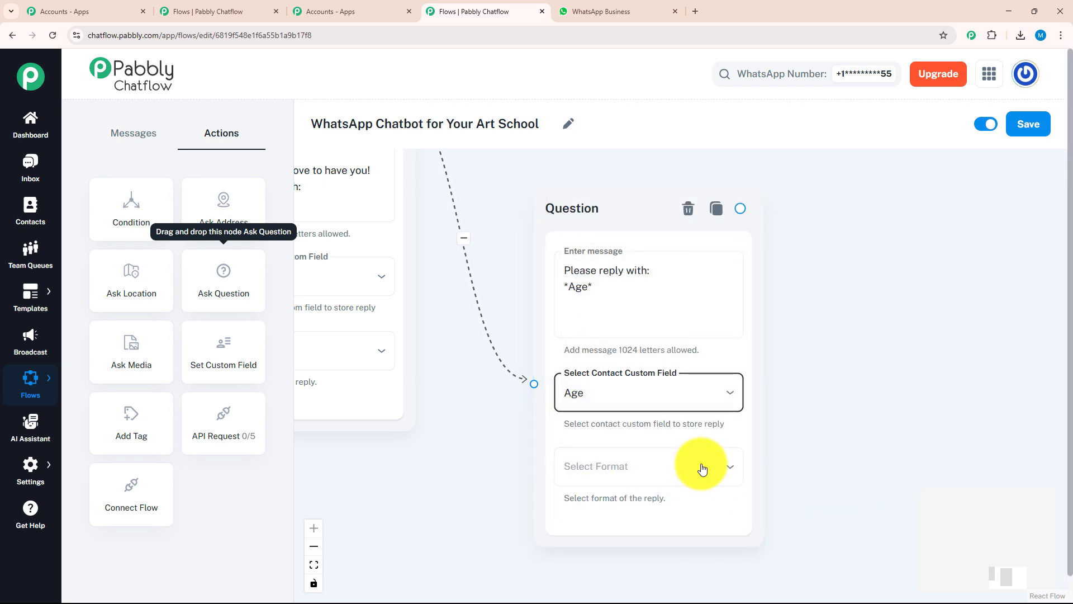
click(702, 467)
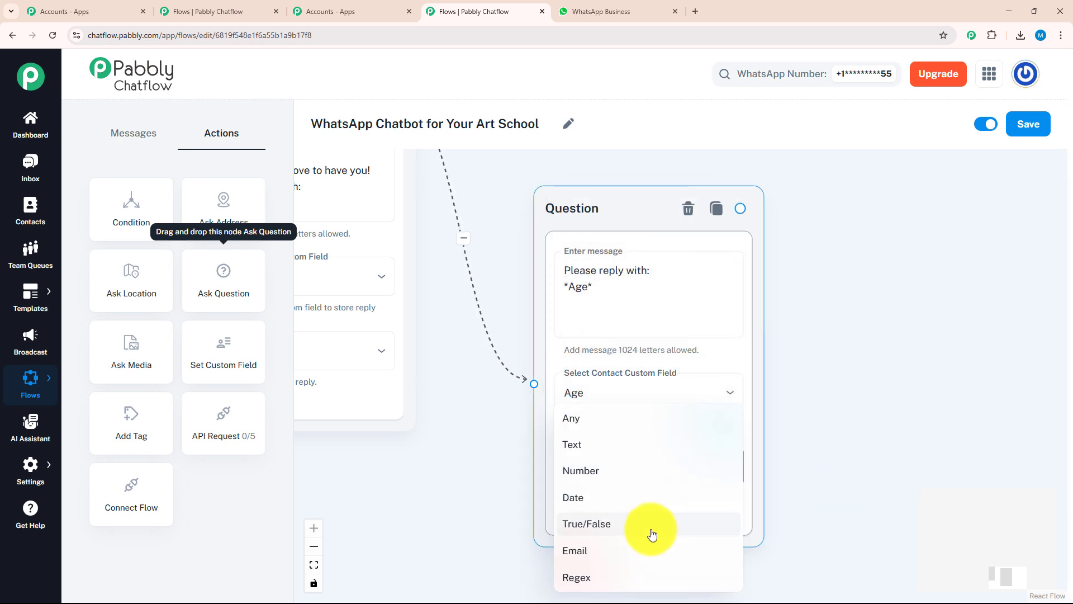
click(636, 418)
- Add an Ask Question node linked from the Age question, with the text "Please reply with: *Preferred Date*"
drag(941, 438, 632, 365)
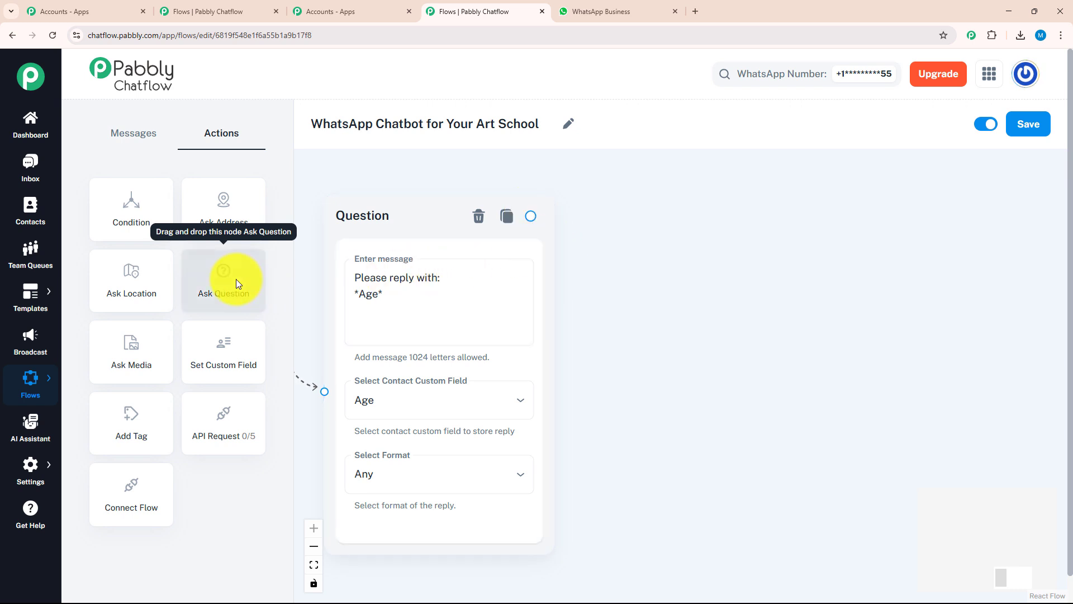
drag(236, 280, 670, 330)
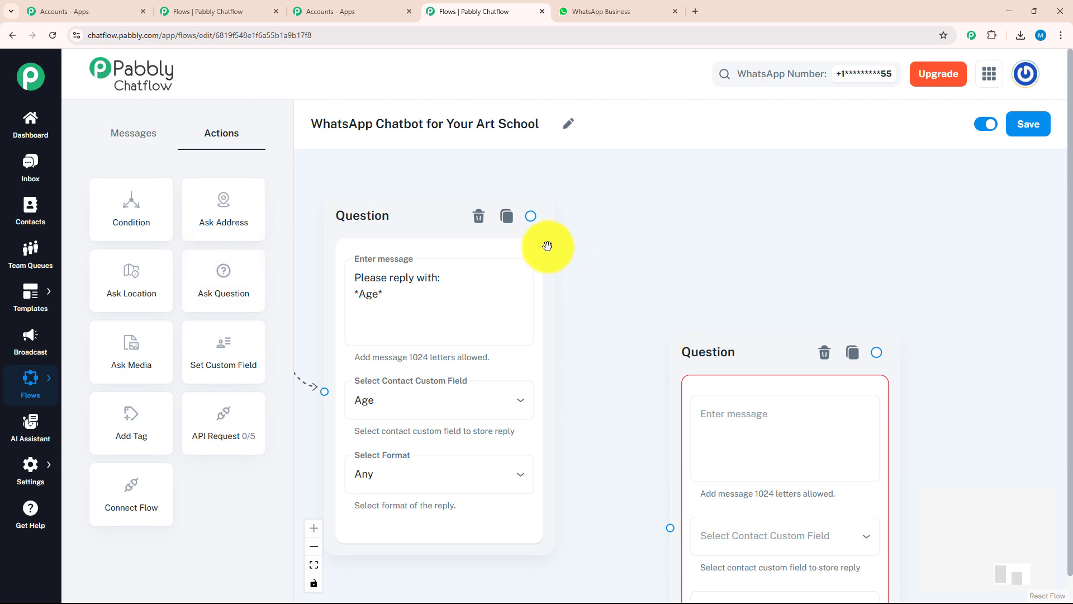
drag(530, 216, 672, 526)
click(727, 428)
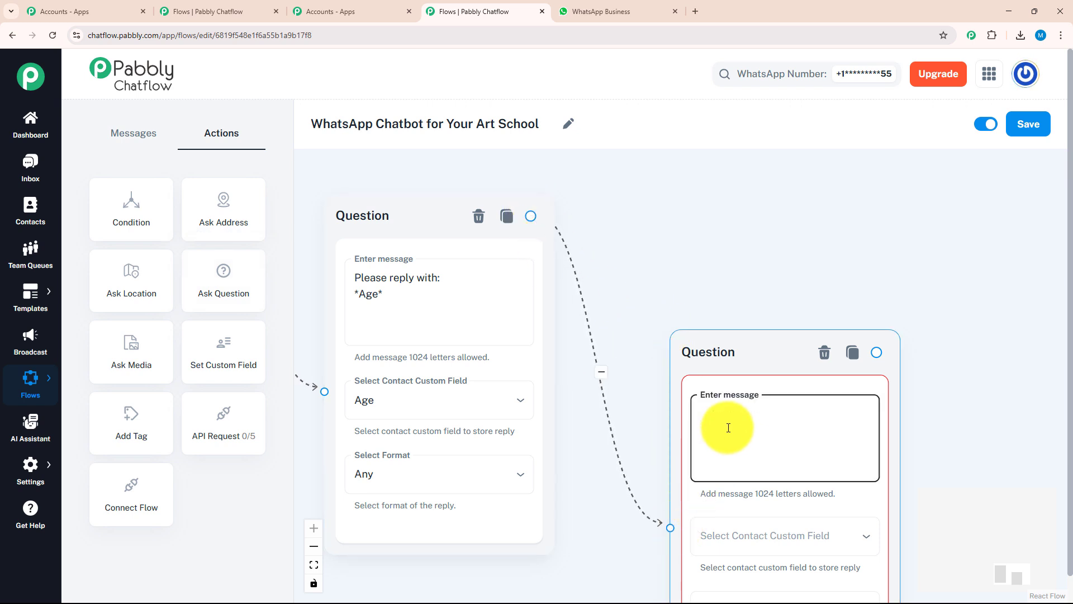
text(Please reply with: *Preferred Date*)
- Store the Preferred Date question's reply in the date custom field and set its format to Any
drag(954, 469, 843, 256)
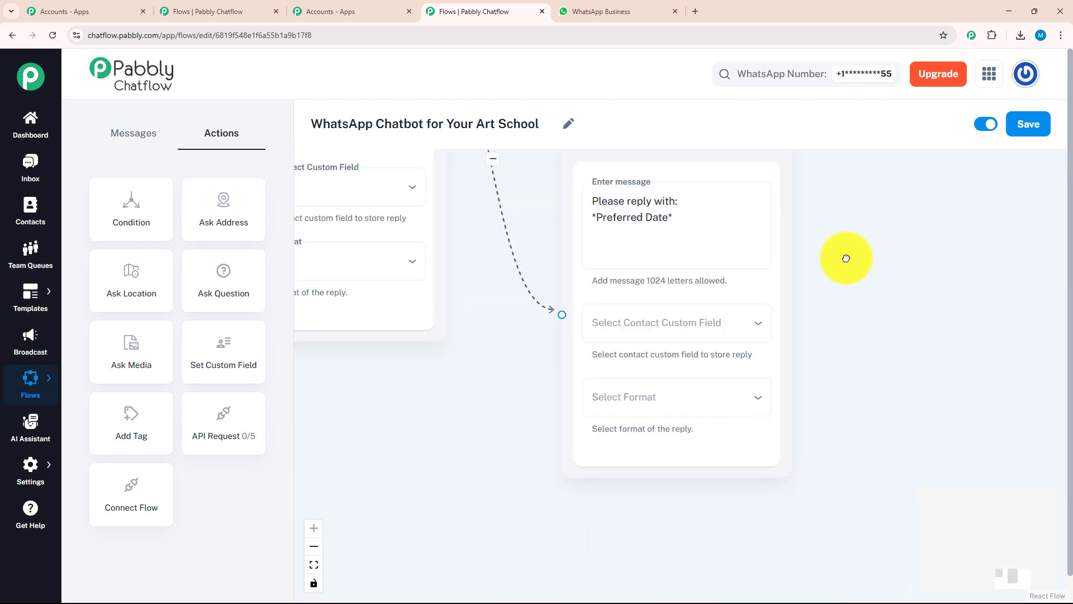
click(747, 333)
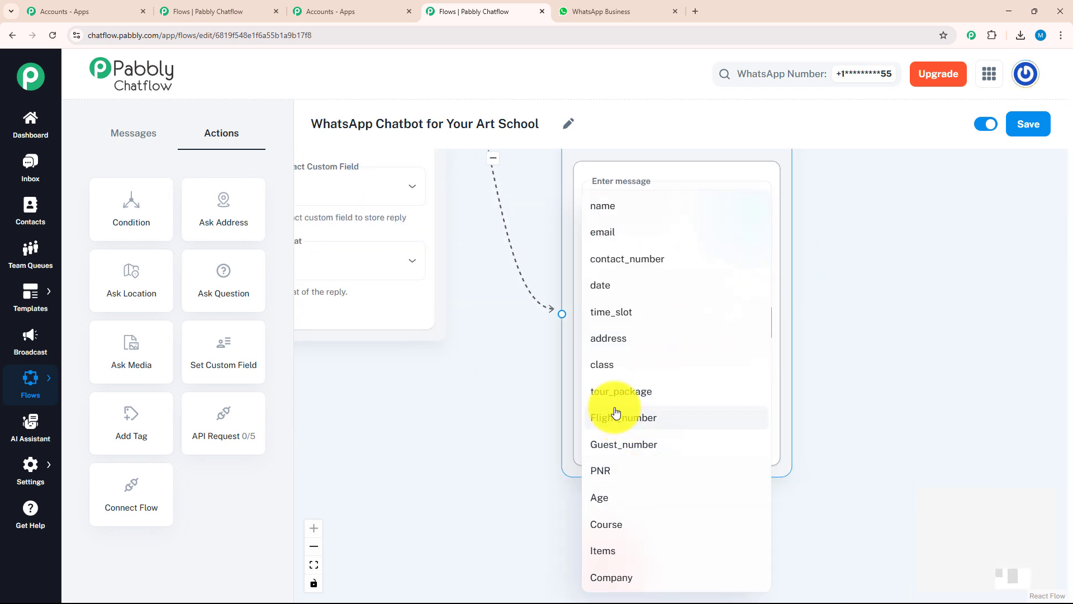
click(608, 290)
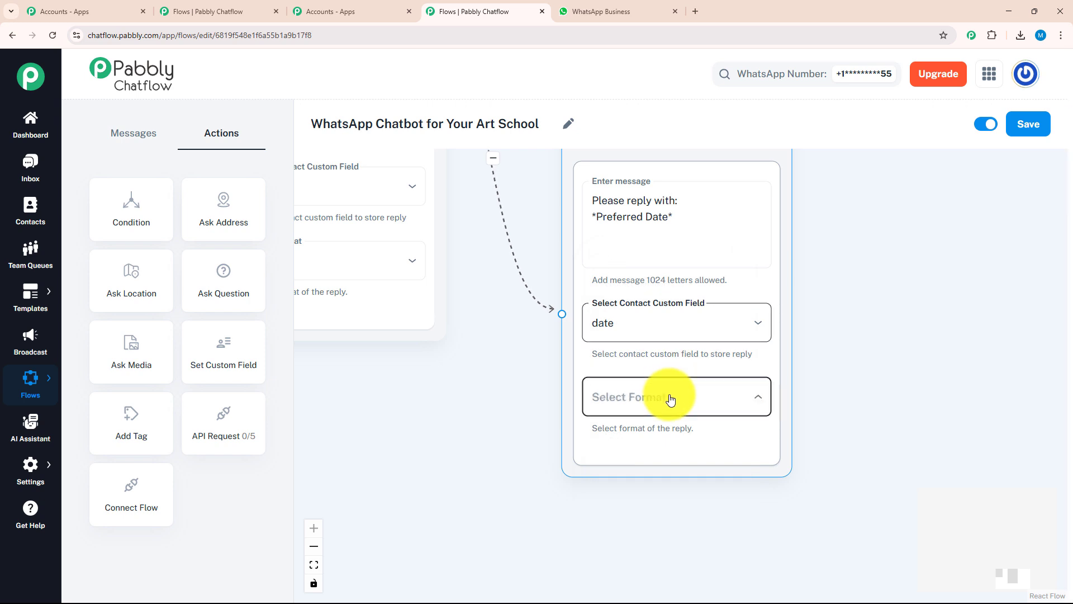
click(663, 406)
click(654, 423)
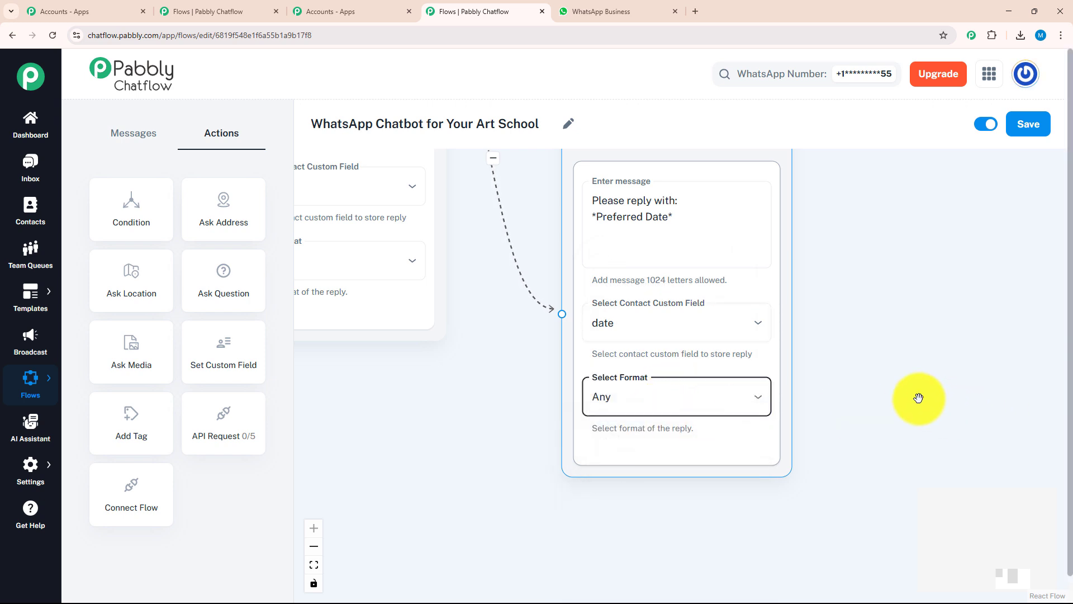
- Add an Ask Question node linked from the Preferred Date question, with the text "Please reply with: *Preferred Time*"
drag(904, 417, 727, 492)
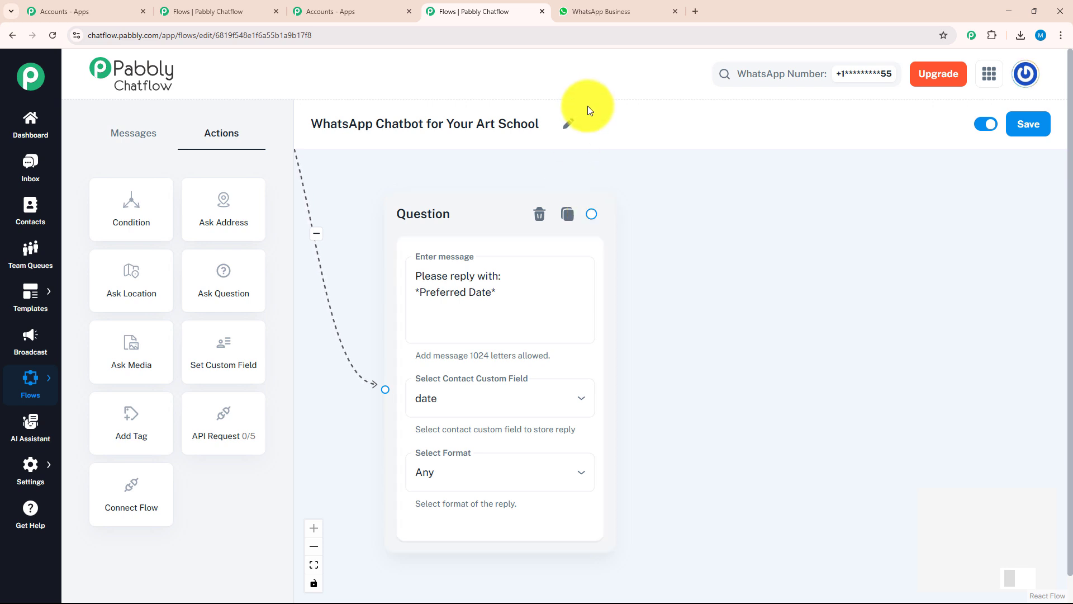
drag(215, 272, 728, 269)
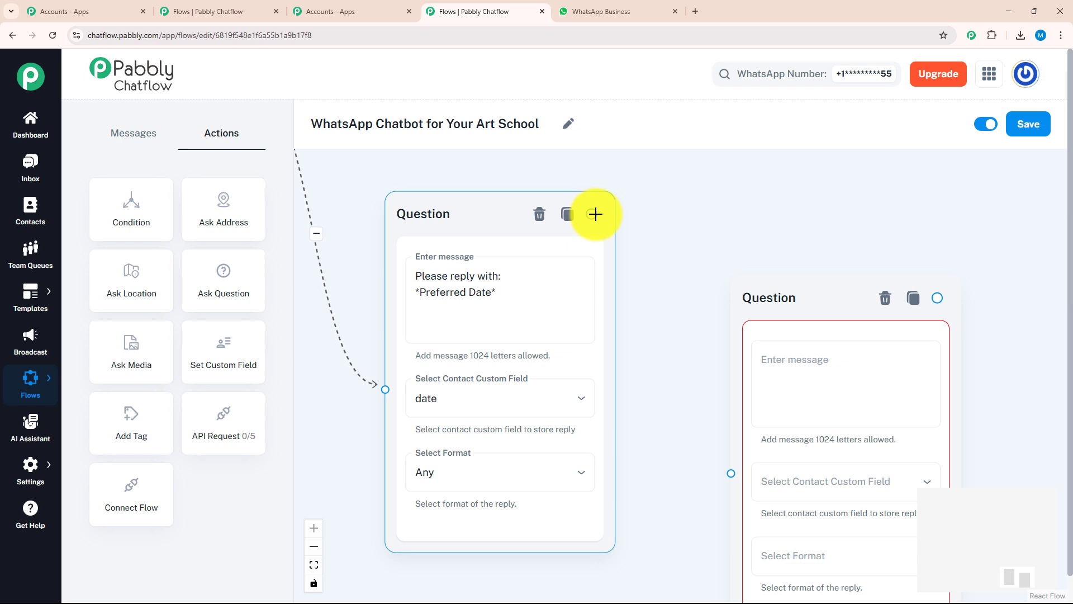
drag(595, 214, 732, 470)
click(779, 382)
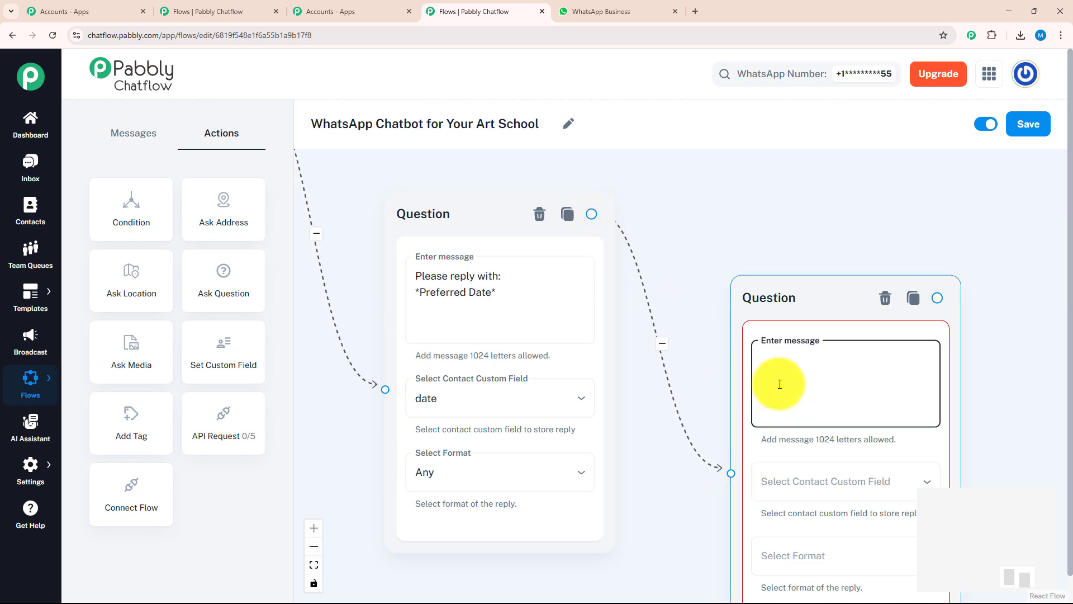
text(Please reply with: *Preferred Time*)
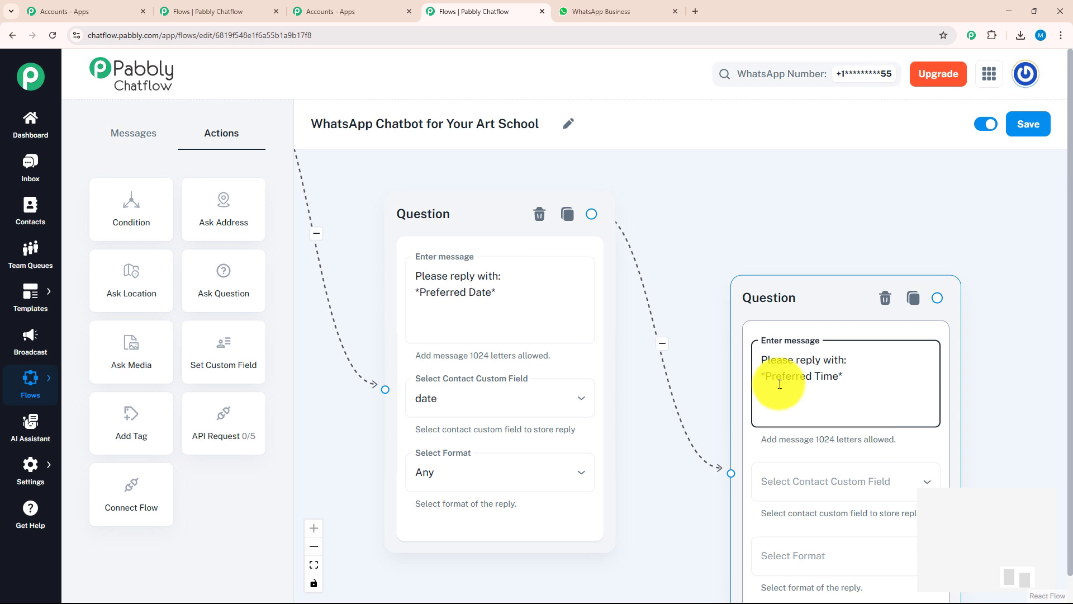
- Store the Preferred Time question's reply in the time_slot custom field and set its format to Any
drag(1028, 362, 821, 294)
click(687, 419)
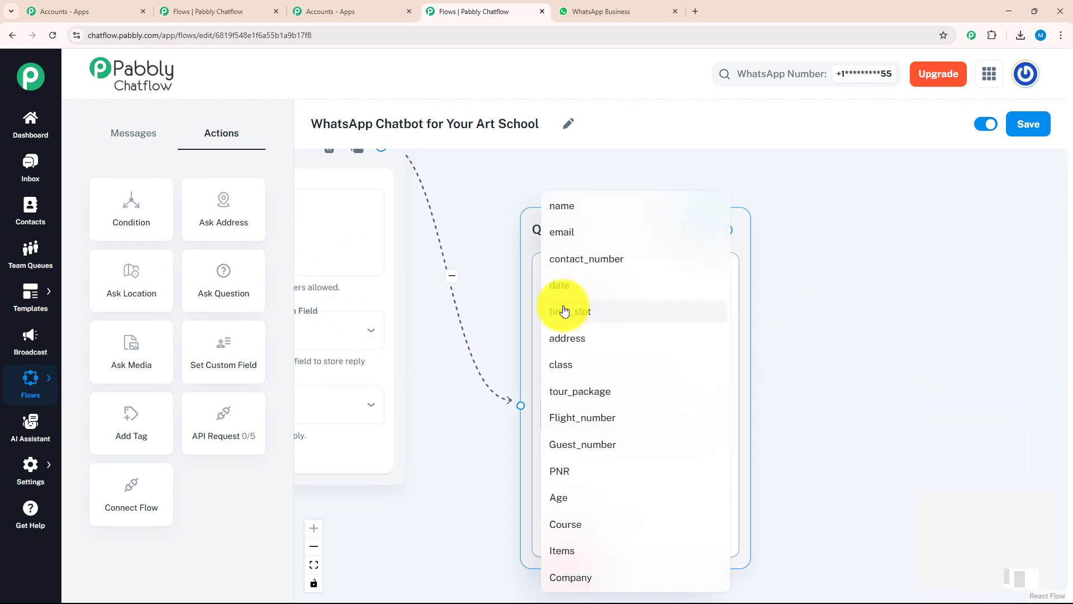
click(566, 310)
click(654, 496)
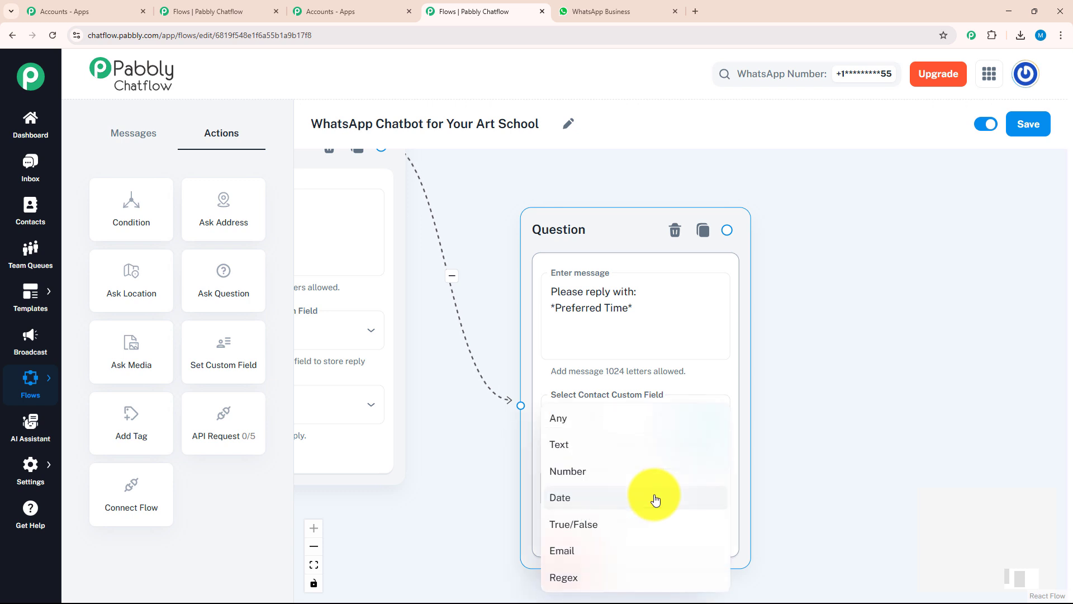
click(559, 417)
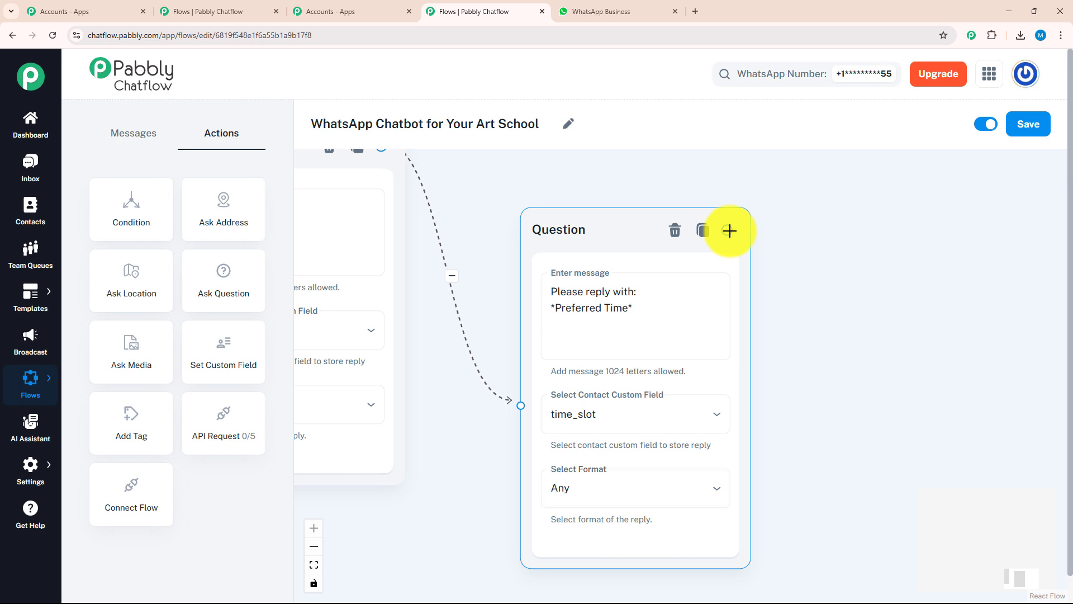
- Connect the Preferred Time question to a new Text + Button message and paste in the thank-you text for the booking request
drag(732, 231, 856, 330)
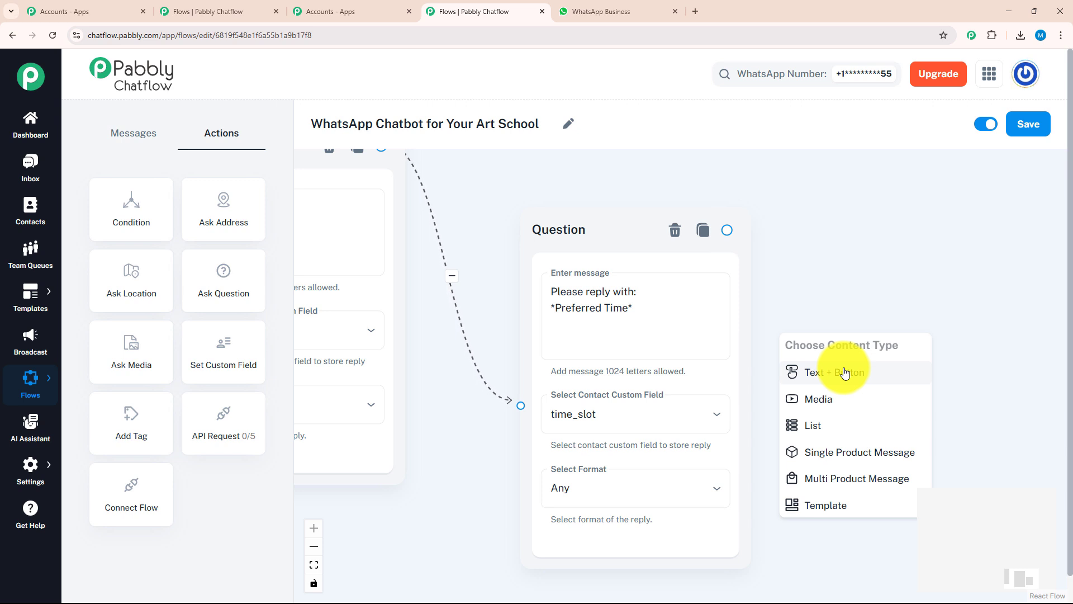
click(845, 373)
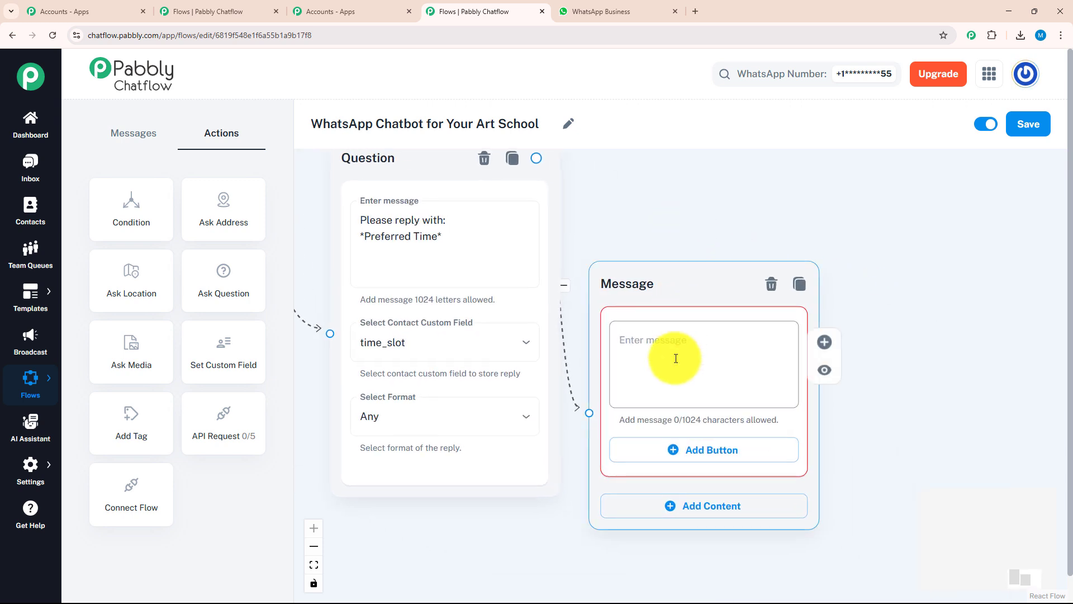
click(675, 358)
key(ctrl+v)
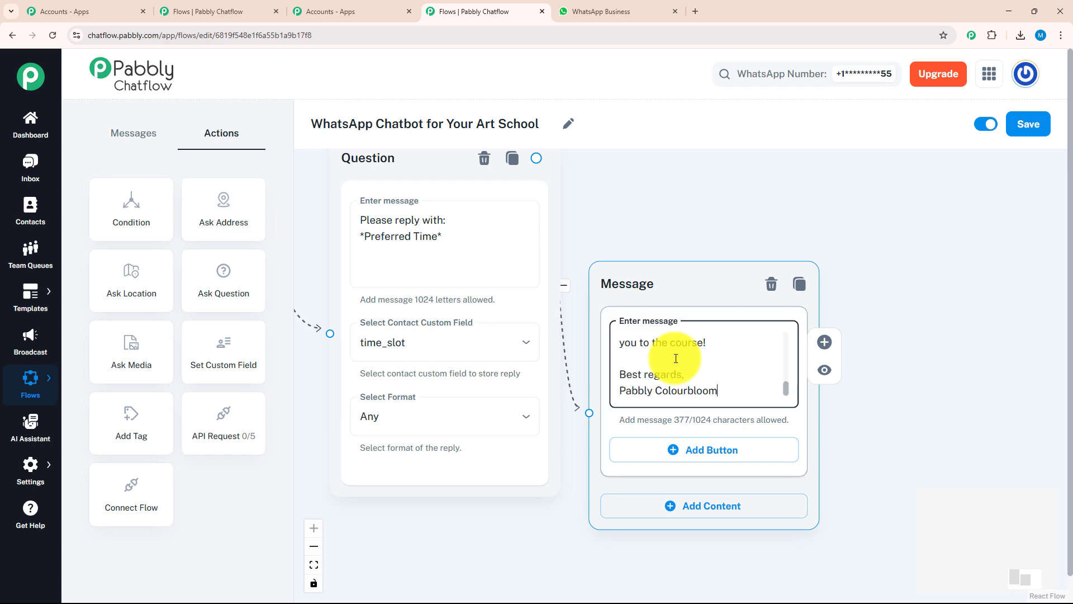
- Space out the booking nodes, moving the thank-you message away from the Preferred Time question and the Name question clear of the Course Info message
drag(628, 280, 906, 334)
scroll(694, 226, down, 6)
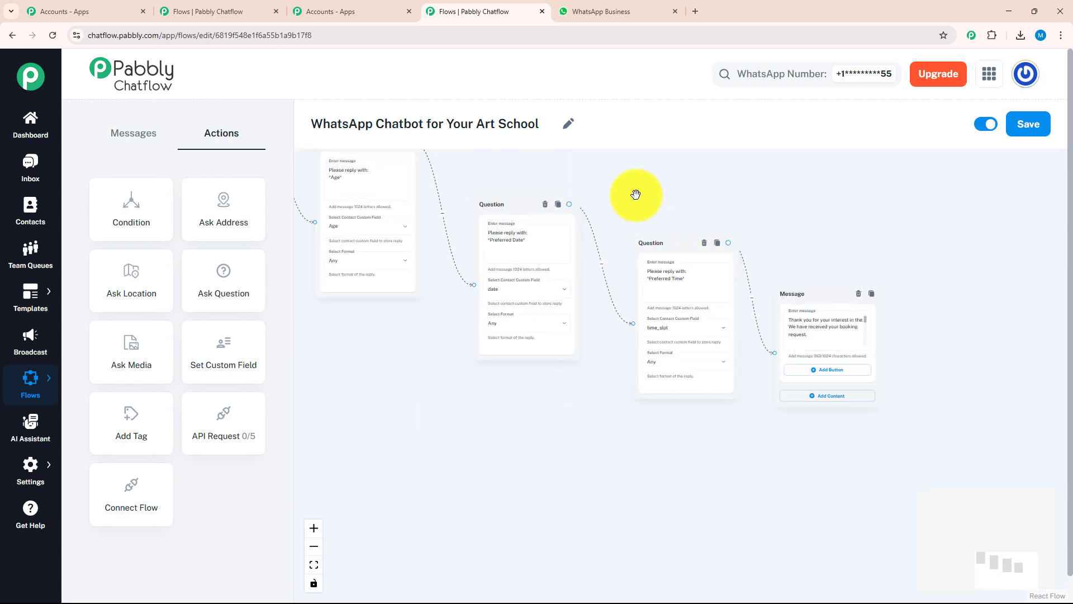
drag(630, 192, 793, 247)
drag(738, 221, 817, 294)
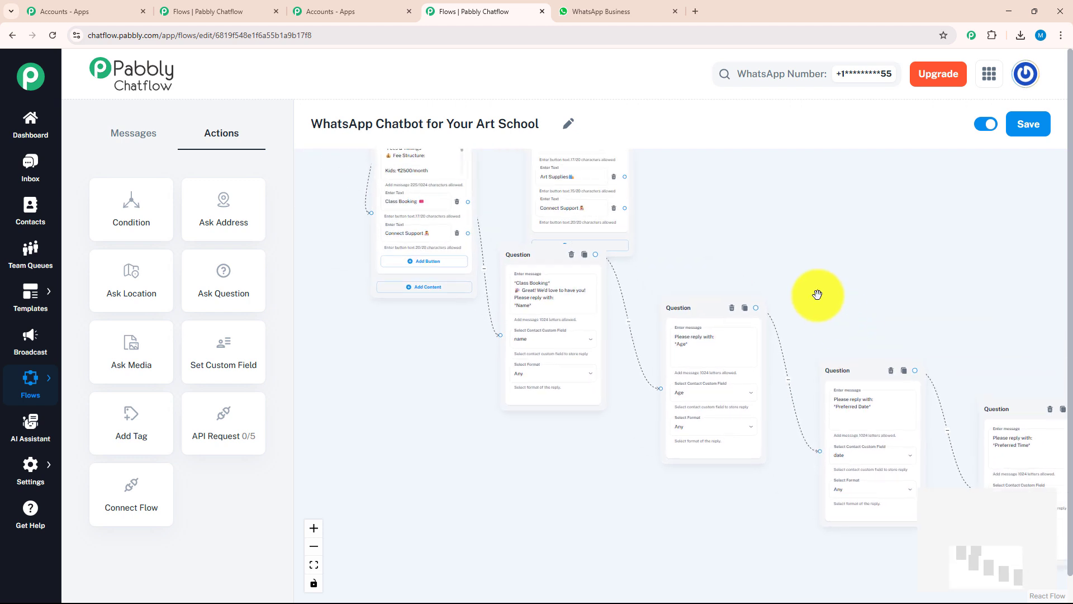
drag(773, 239, 787, 249)
drag(575, 257, 619, 290)
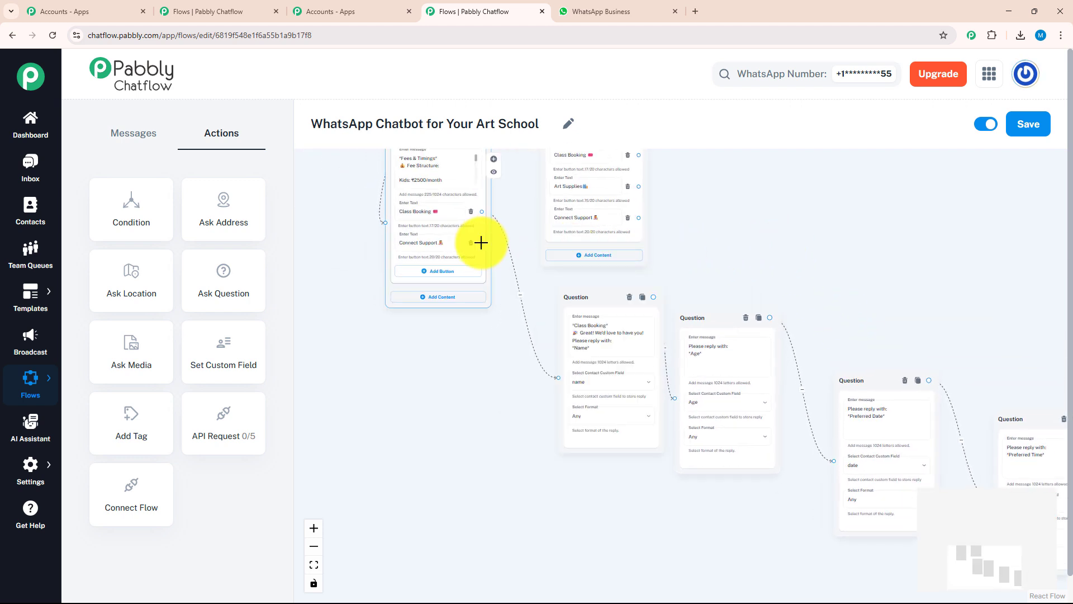
- Connect the Fees & Timings message's Connect Support button to a new Text + Button message placed below the booking questions
drag(481, 242, 512, 505)
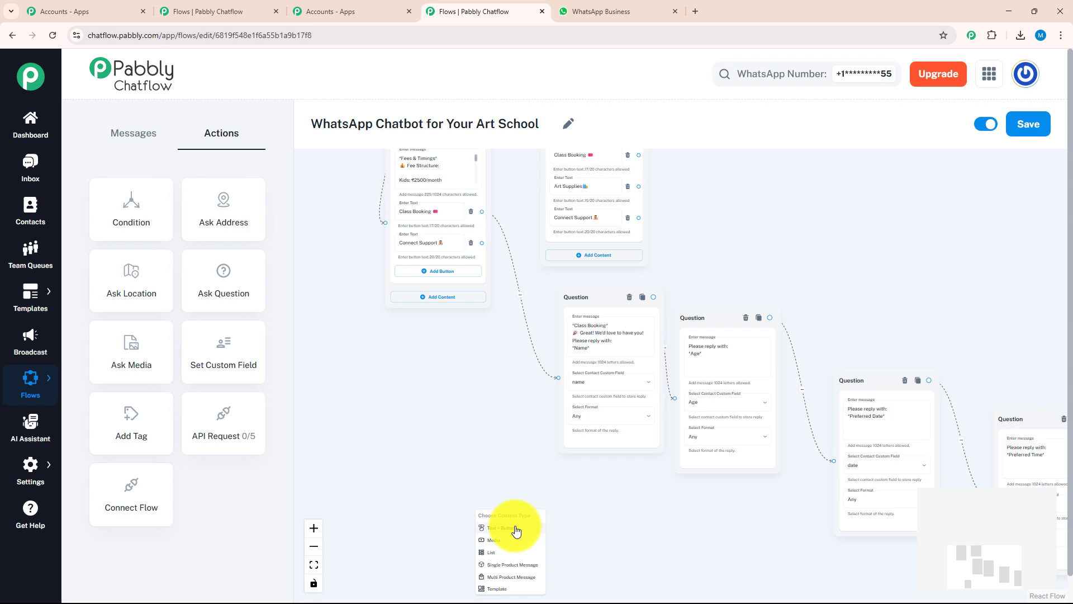
click(515, 530)
drag(510, 491, 475, 318)
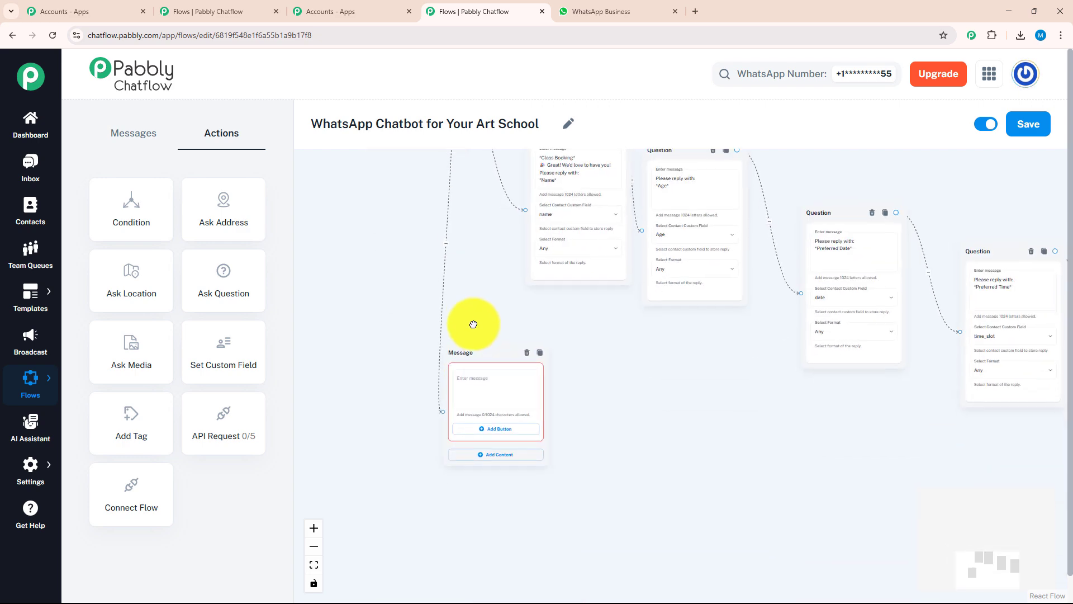
- Set the new support message's text to "🧑‍💼 Sure! Connecting you to our team now... You'll receive a response within a few minutes ⏳"
click(471, 373)
scroll(531, 368, up, 3)
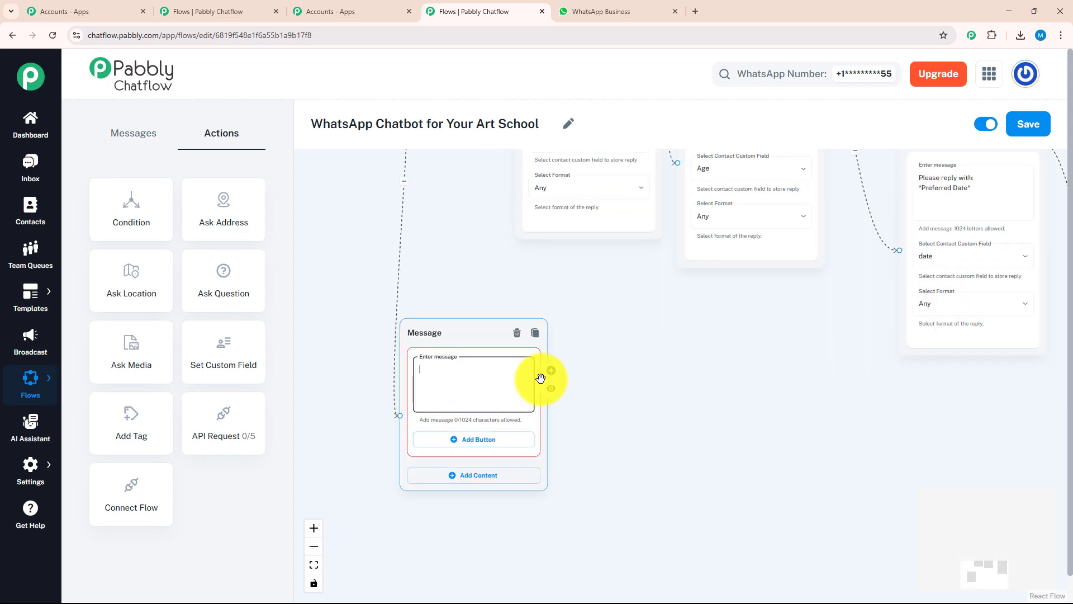
text(🧑‍💼 Sure! Connecting you to our team now... You'll receive a response within a few minutes ⏳)
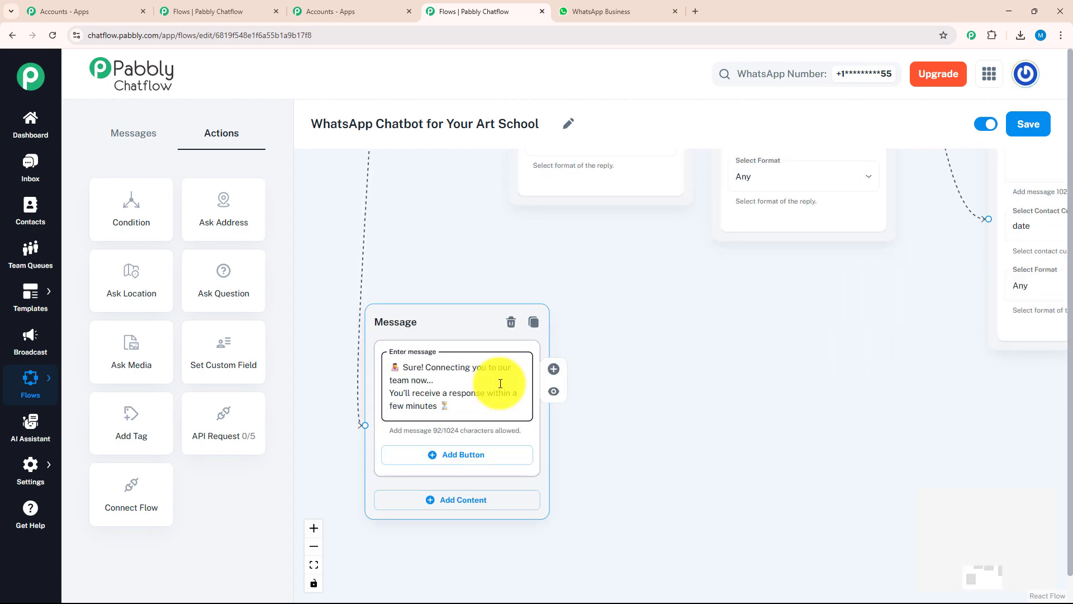
- Link the Connect Support buttons of the other messages to the same support message
scroll(500, 383, down, 5)
scroll(570, 367, up, 5)
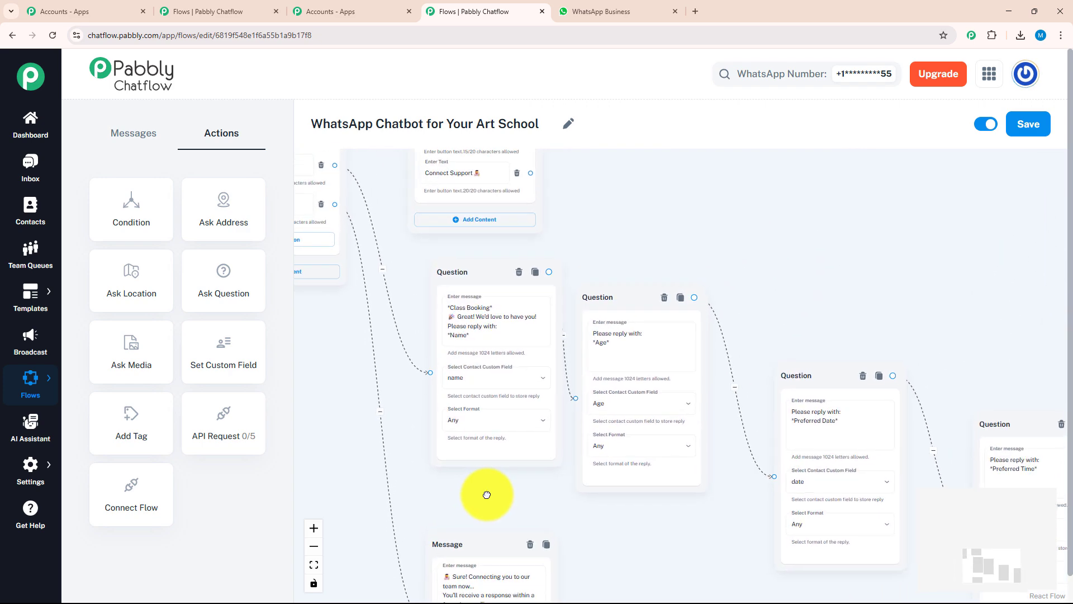
drag(487, 495, 556, 482)
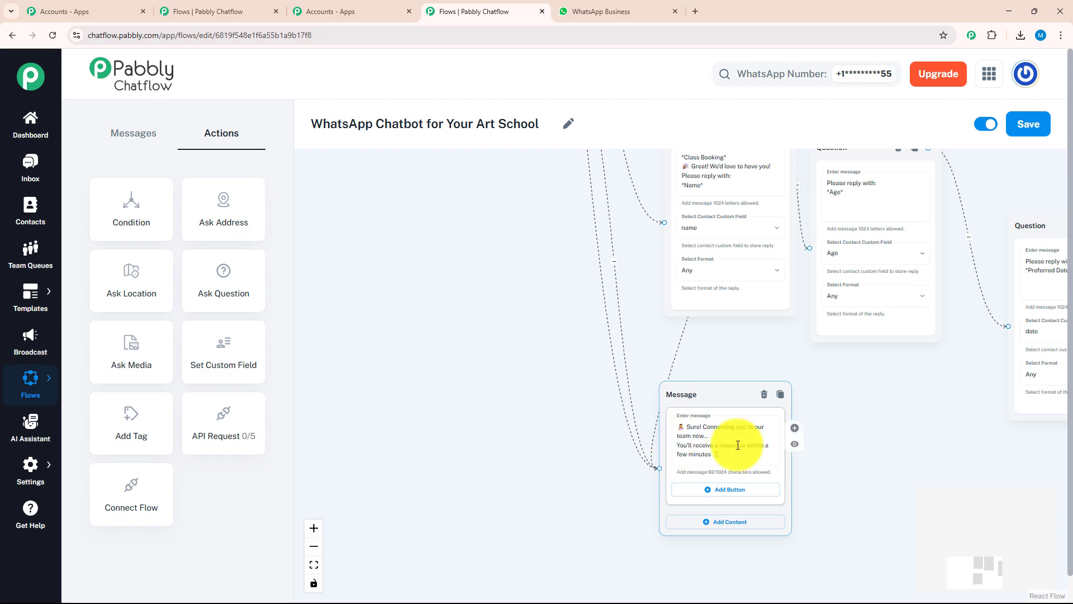
- Save the art school chatbot flow with its new support connections
scroll(858, 426, down, 1)
drag(857, 423, 815, 593)
click(835, 391)
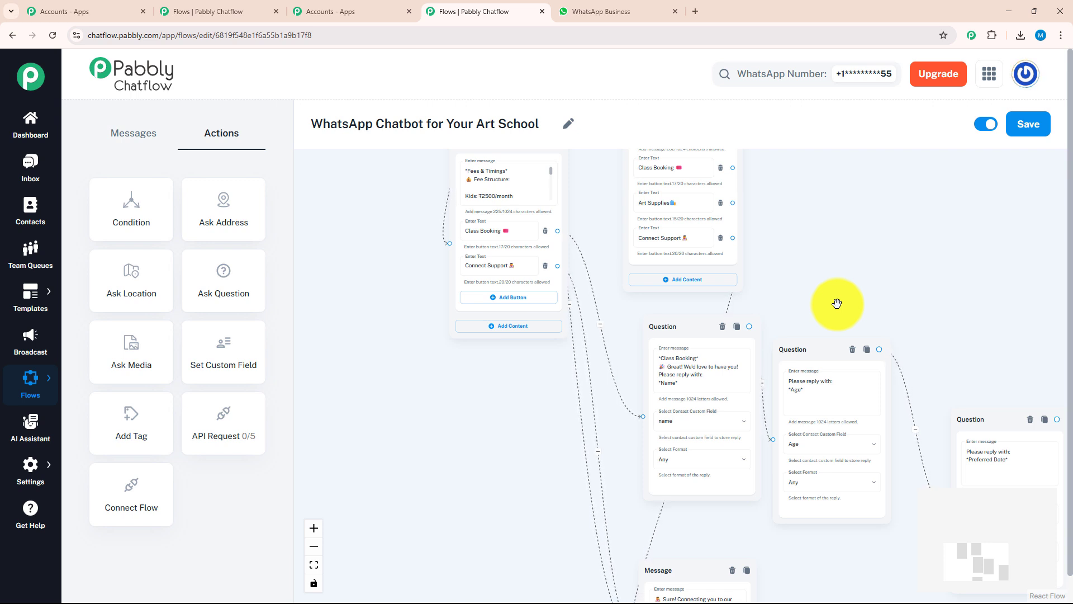
click(1028, 125)
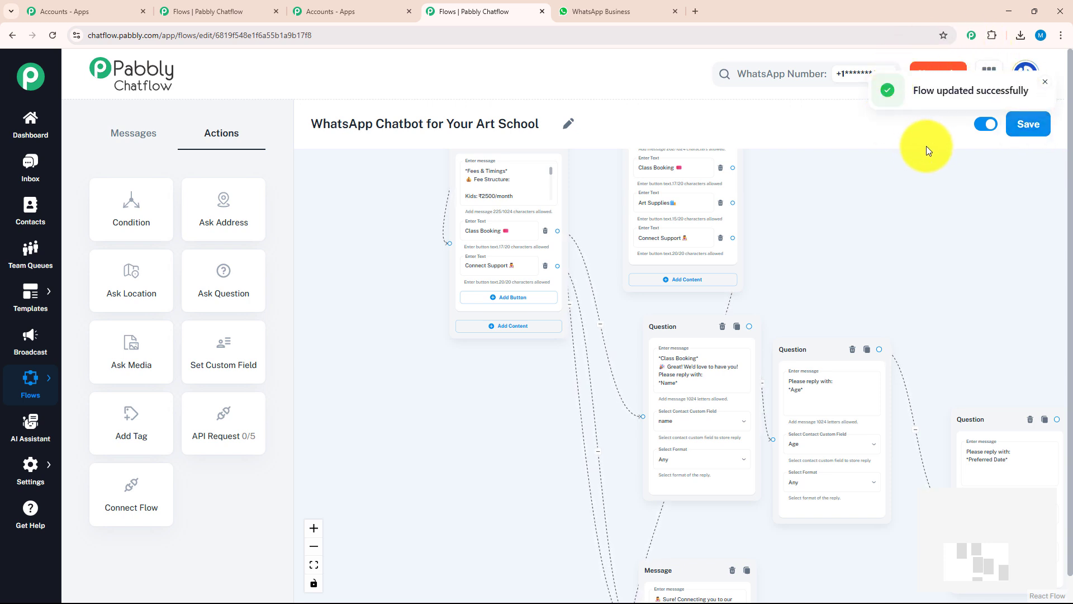